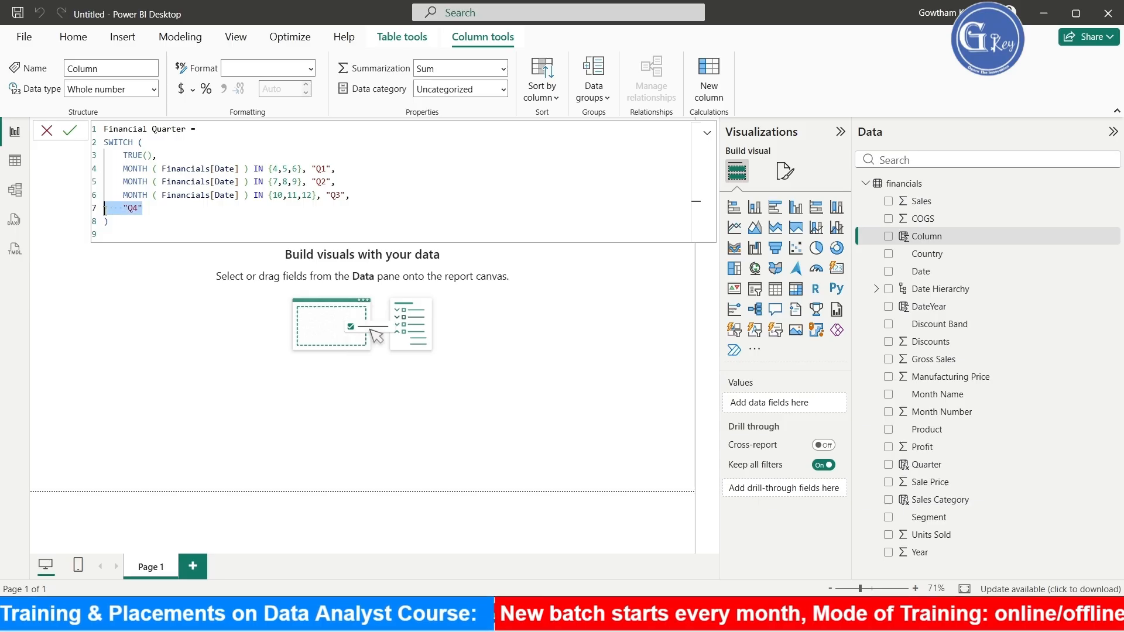
# Step: Review and commit the Financial Quarter SWITCH column mapping months 4–6 to Q1, 7–9 to Q2, 10–12 to Q3, and all others to Q4
pyautogui.moveTo(350, 196); pyautogui.dragTo(109, 170)
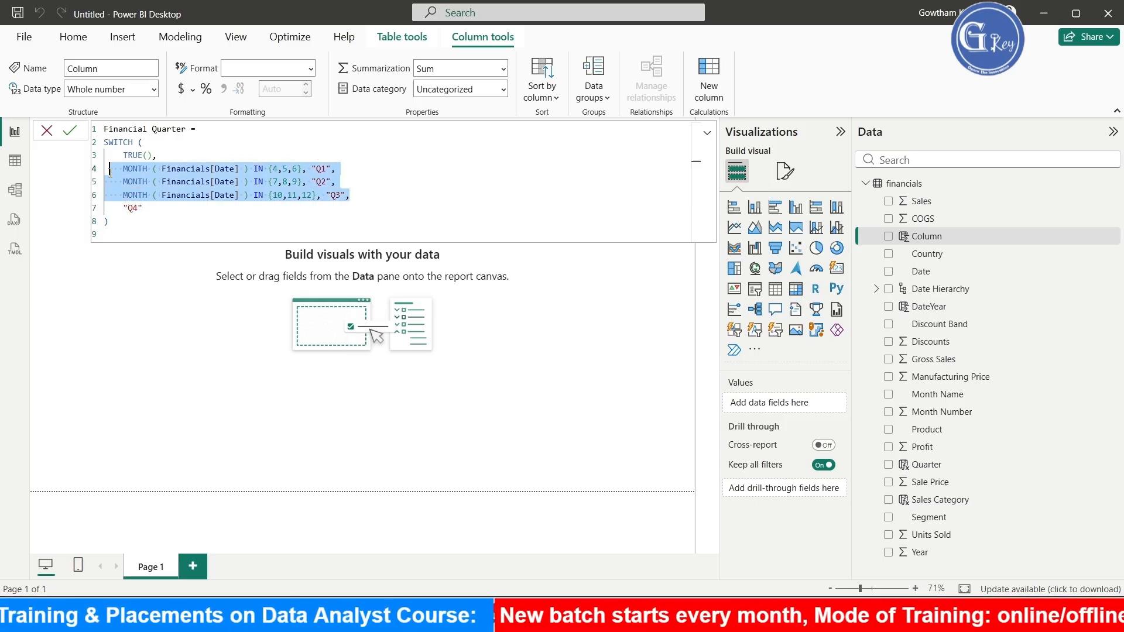
pyautogui.click(160, 210)
pyautogui.moveTo(190, 211); pyautogui.dragTo(115, 211)
pyautogui.click(190, 277)
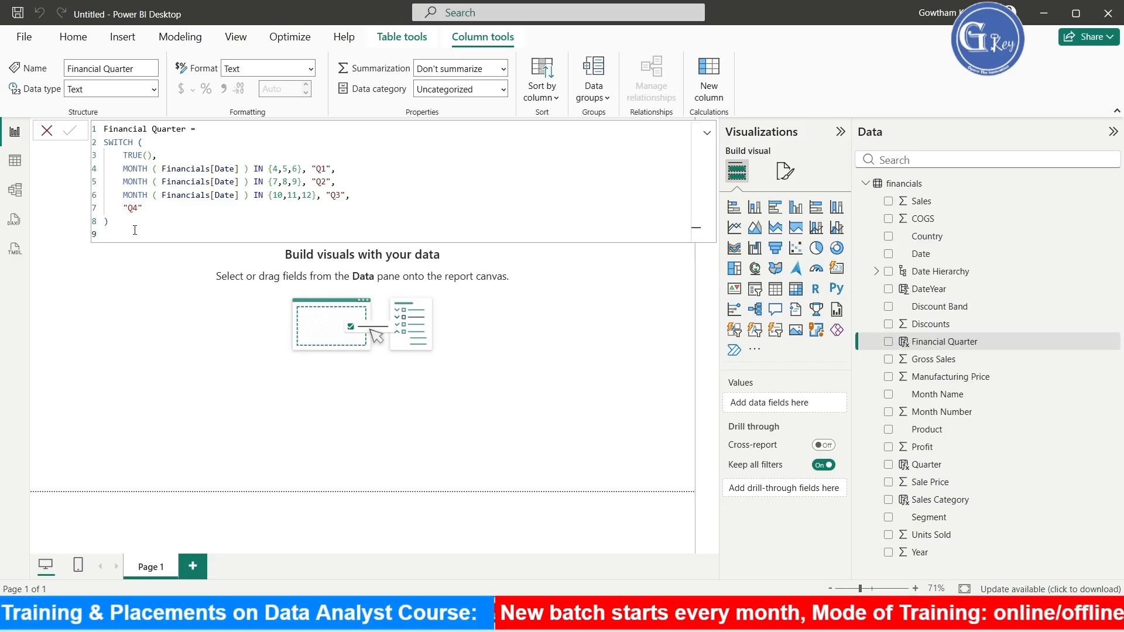
pyautogui.click(198, 338)
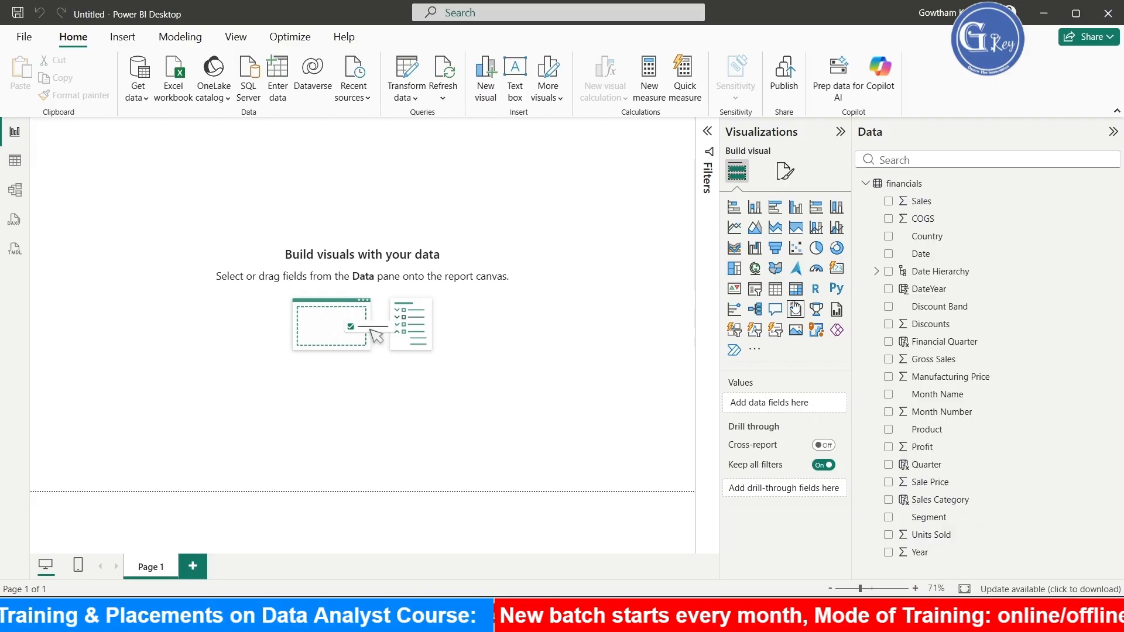
# Step: Add a slicer to the report page that filters by the Financial Quarter field
pyautogui.click(754, 289)
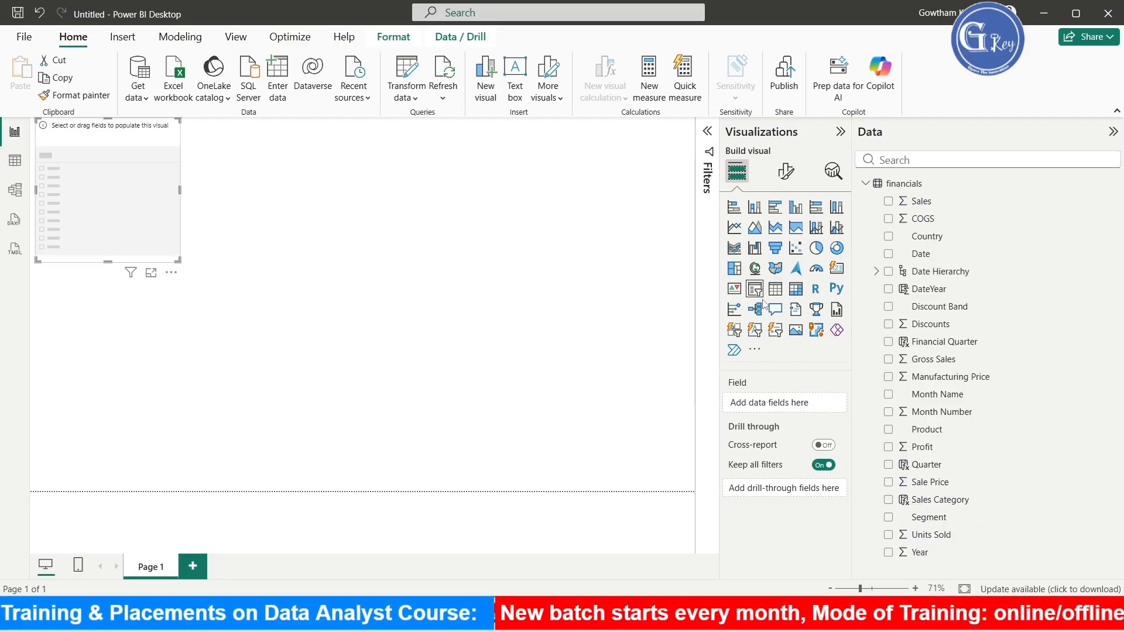
pyautogui.click(887, 342)
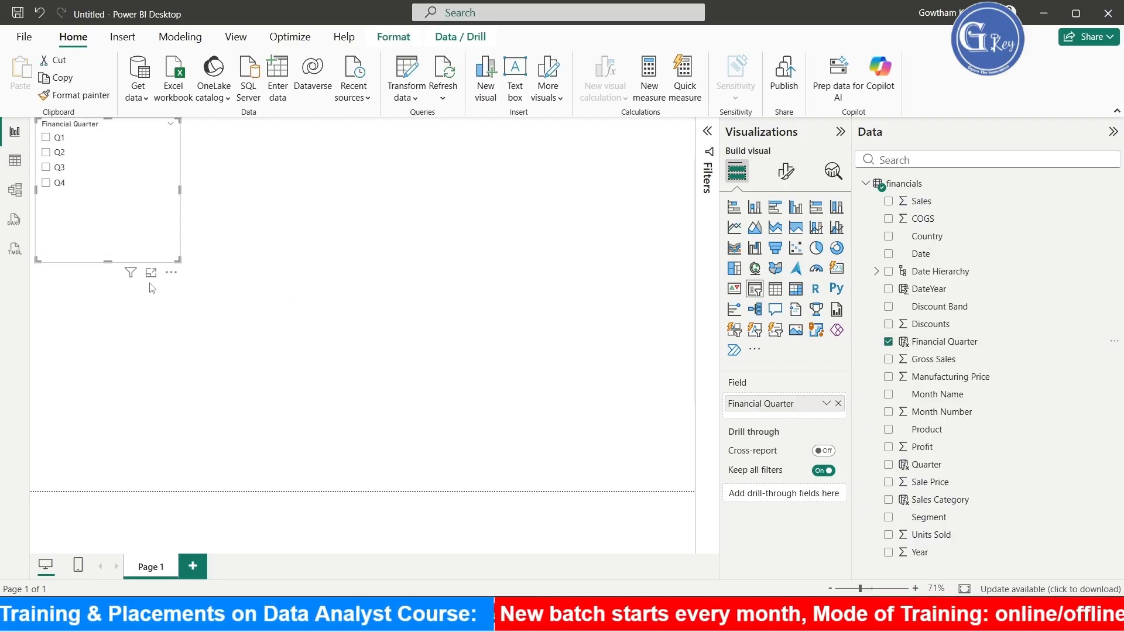
pyautogui.click(409, 206)
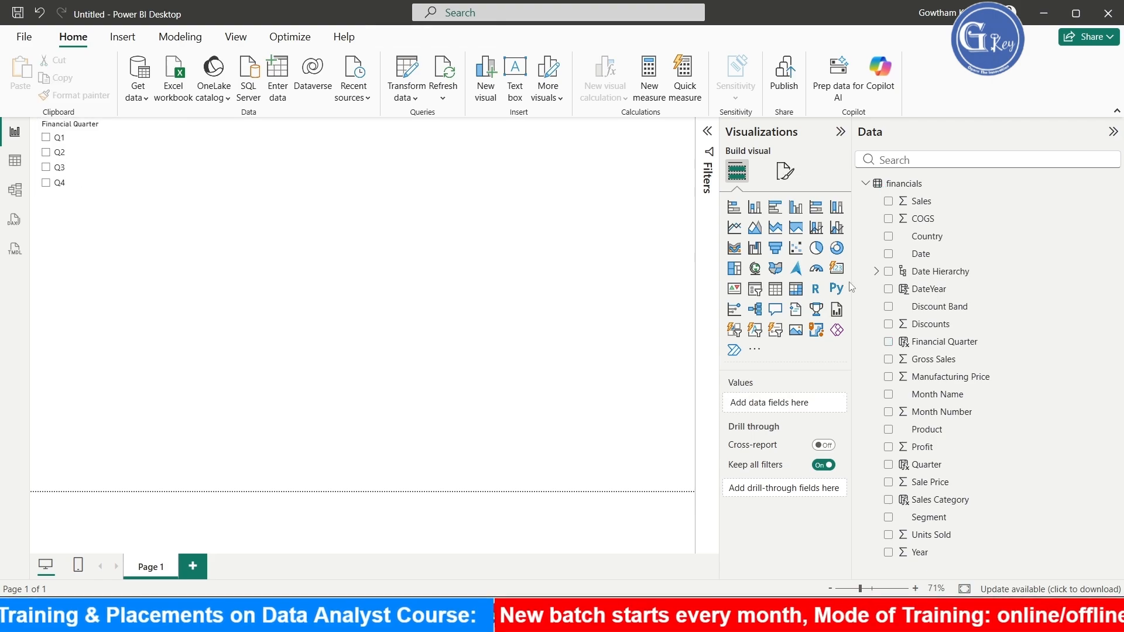
# Step: Add a second slicer for the DateYear field and place it to the right of the Financial Quarter slicer
pyautogui.click(754, 289)
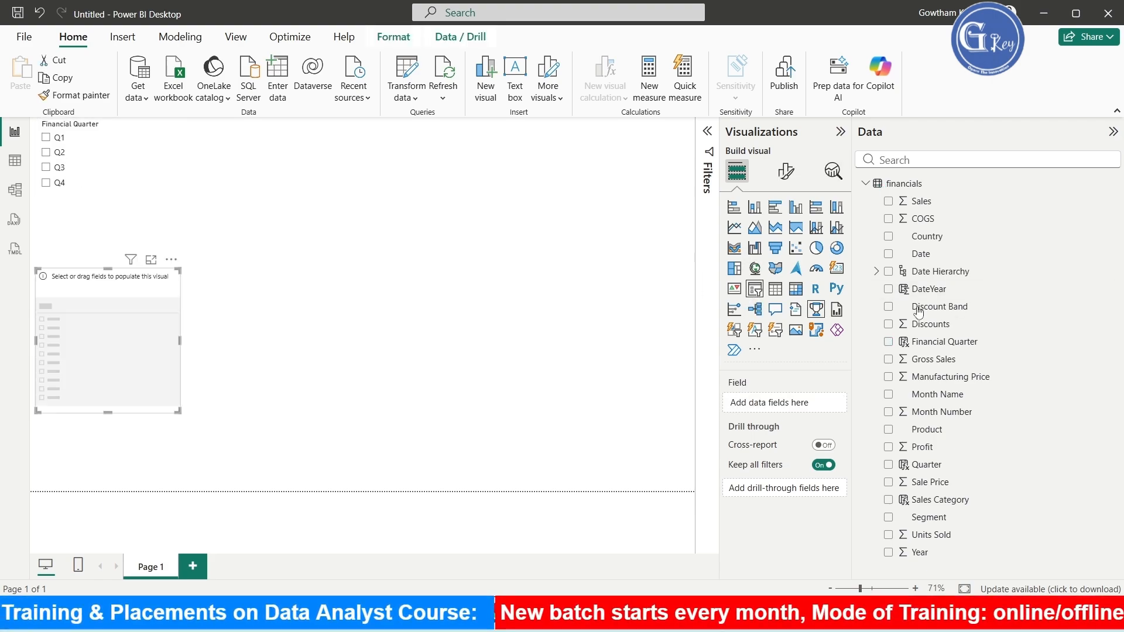
pyautogui.click(879, 297)
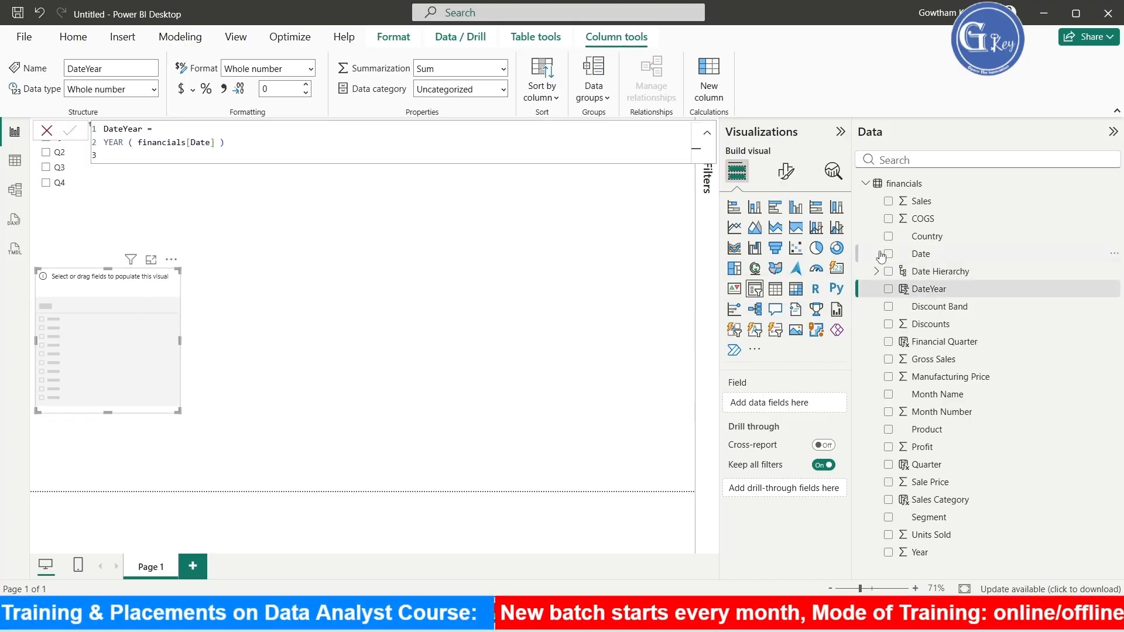
pyautogui.click(888, 290)
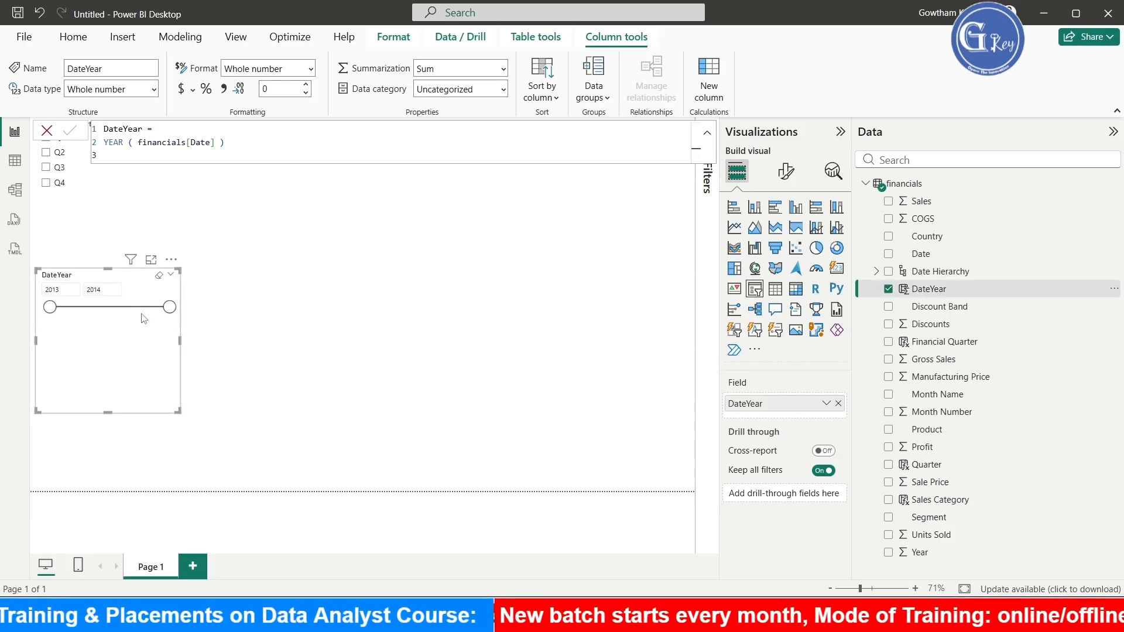
pyautogui.moveTo(141, 286); pyautogui.dragTo(380, 189)
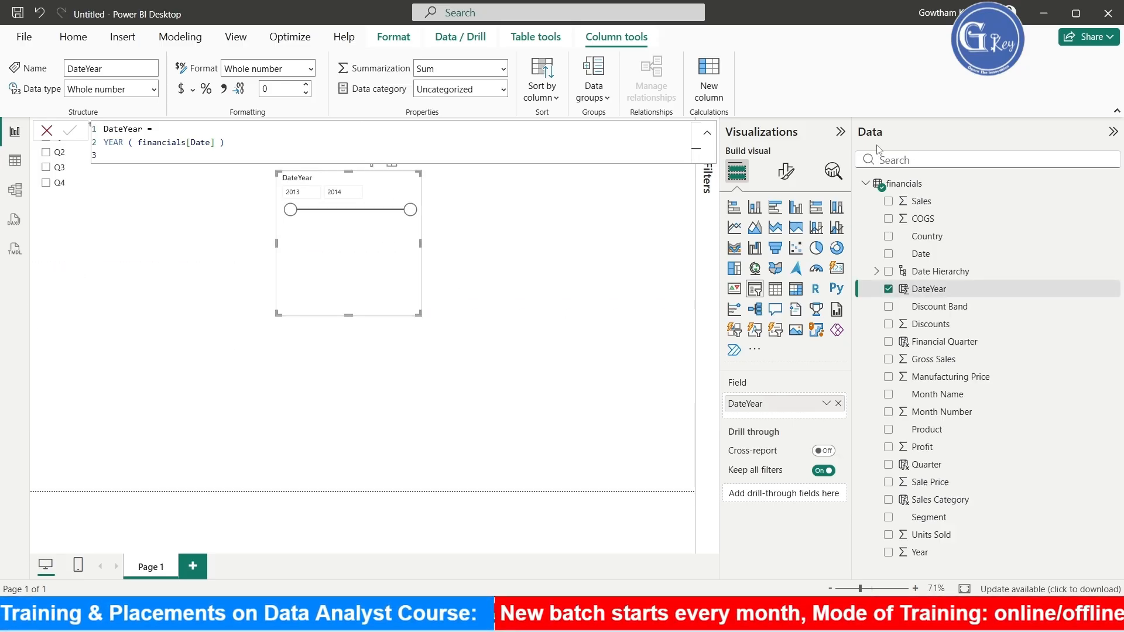
# Step: Examine the DateYear slicer's formatting options, including its style choices and its size and position properties
pyautogui.click(787, 172)
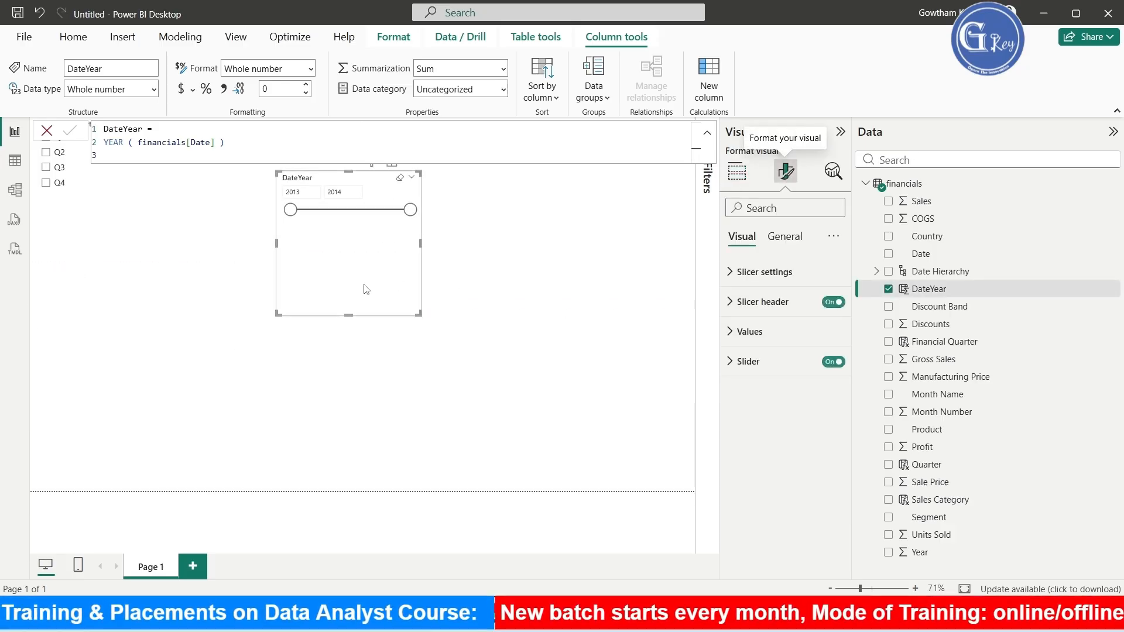
pyautogui.click(732, 273)
pyautogui.click(784, 345)
pyautogui.click(755, 414)
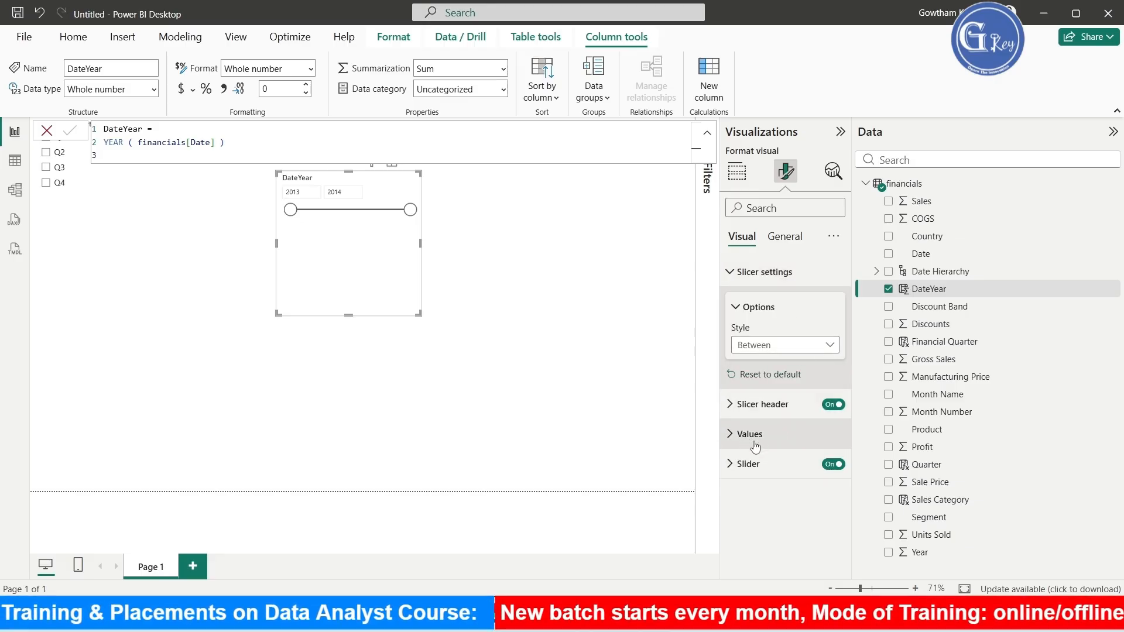
pyautogui.click(785, 236)
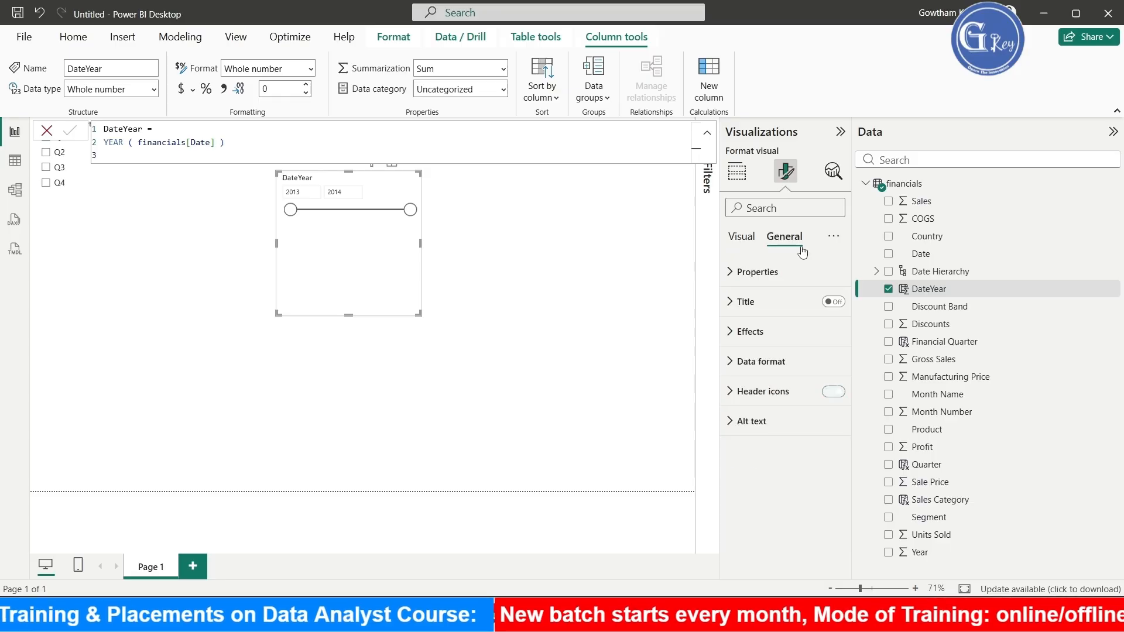
pyautogui.click(782, 273)
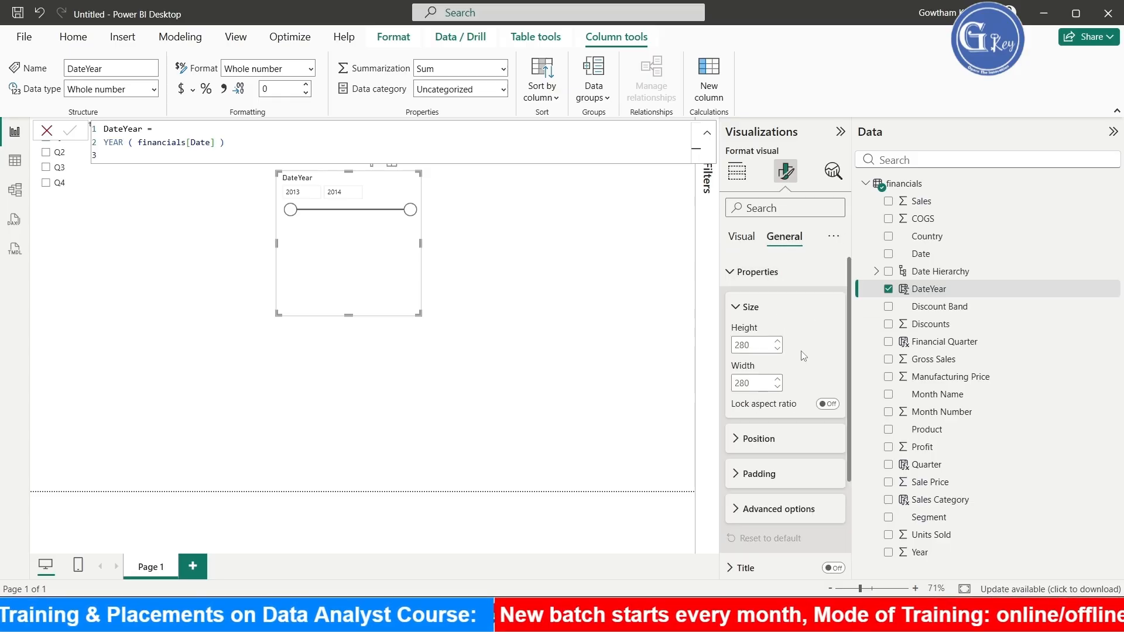
pyautogui.click(735, 442)
# Step: Move the DateYear slicer up to the page's top edge, level with the Financial Quarter slicer
pyautogui.click(342, 219)
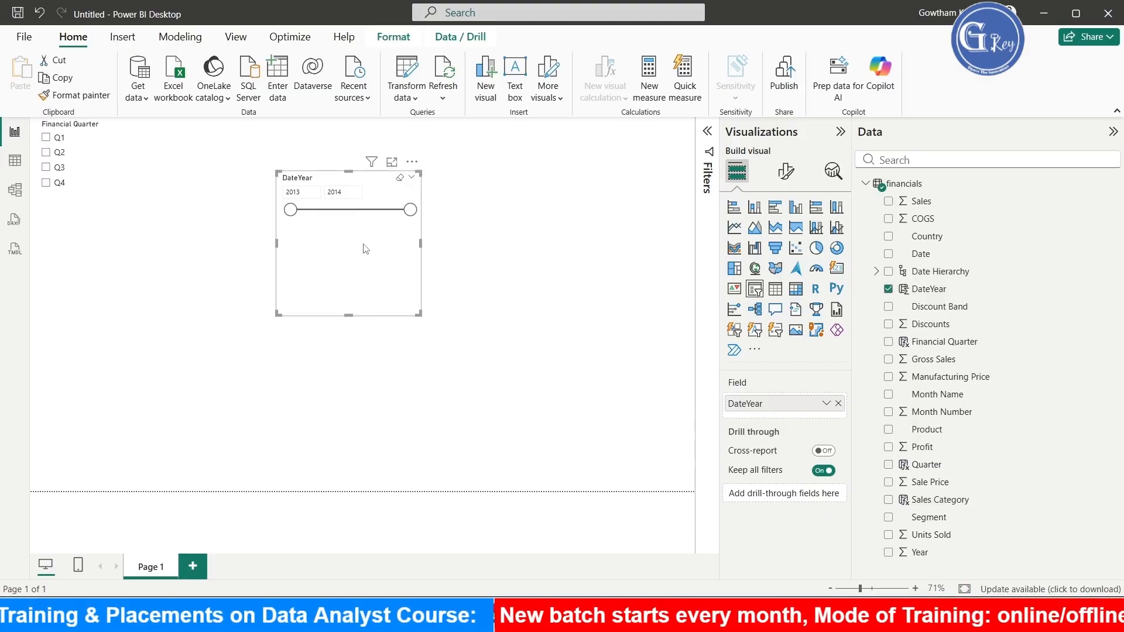
pyautogui.moveTo(367, 248); pyautogui.dragTo(365, 195)
pyautogui.click(501, 235)
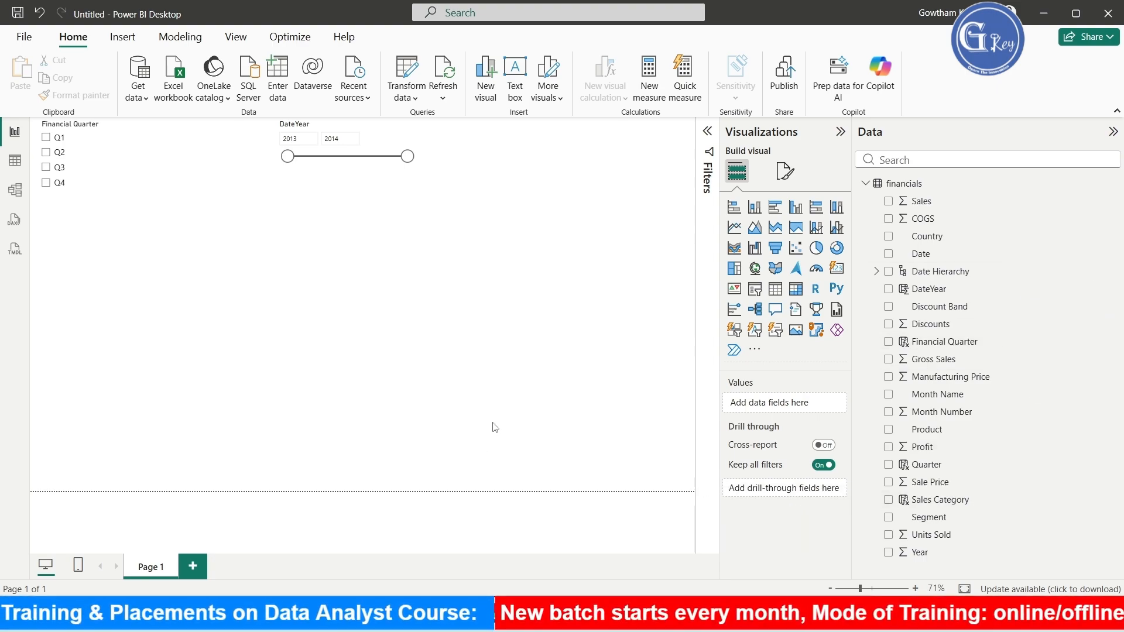
# Step: Review the IF formula behind the Sales Category calculated column
pyautogui.click(936, 502)
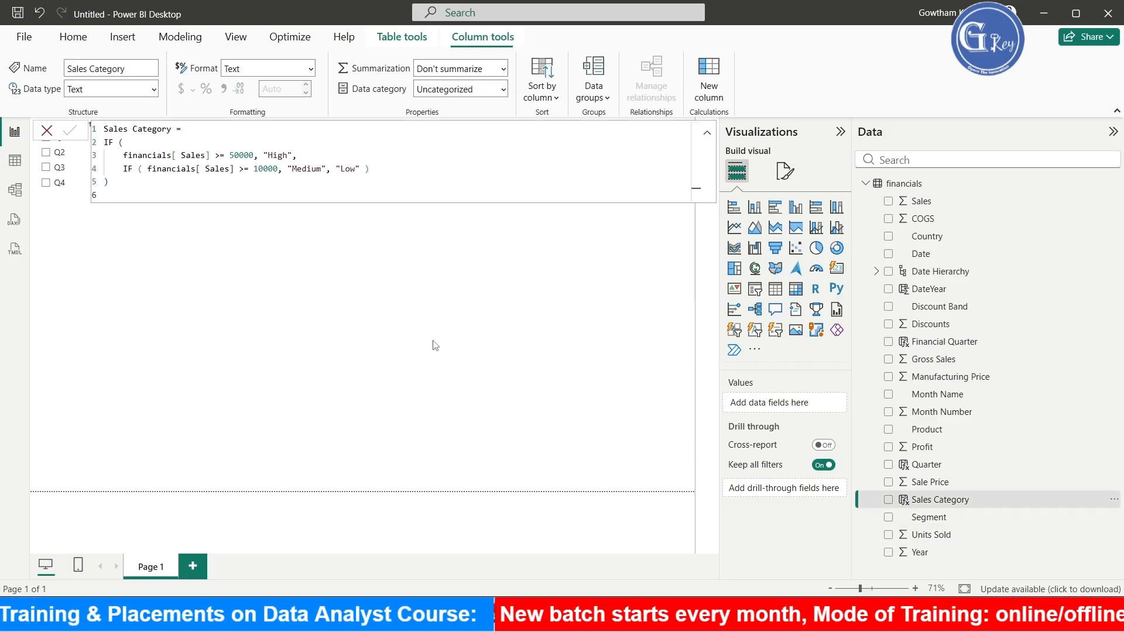
pyautogui.click(436, 347)
pyautogui.click(936, 501)
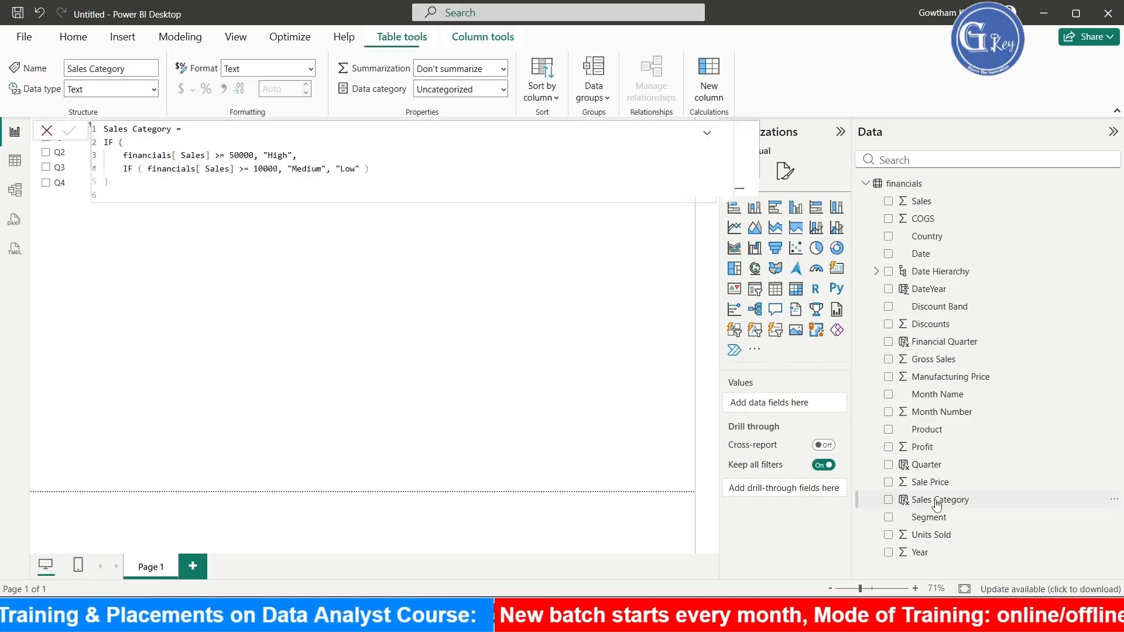
pyautogui.click(400, 350)
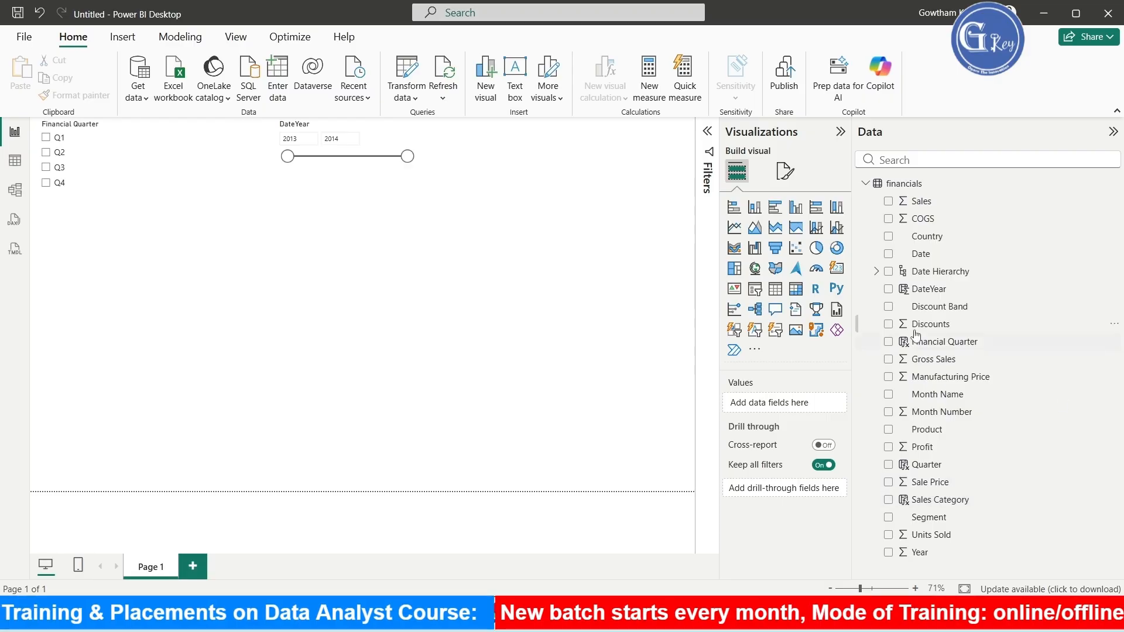
# Step: Add a slicer for the Sales Category field and place it just below the Financial Quarter slicer
pyautogui.click(755, 289)
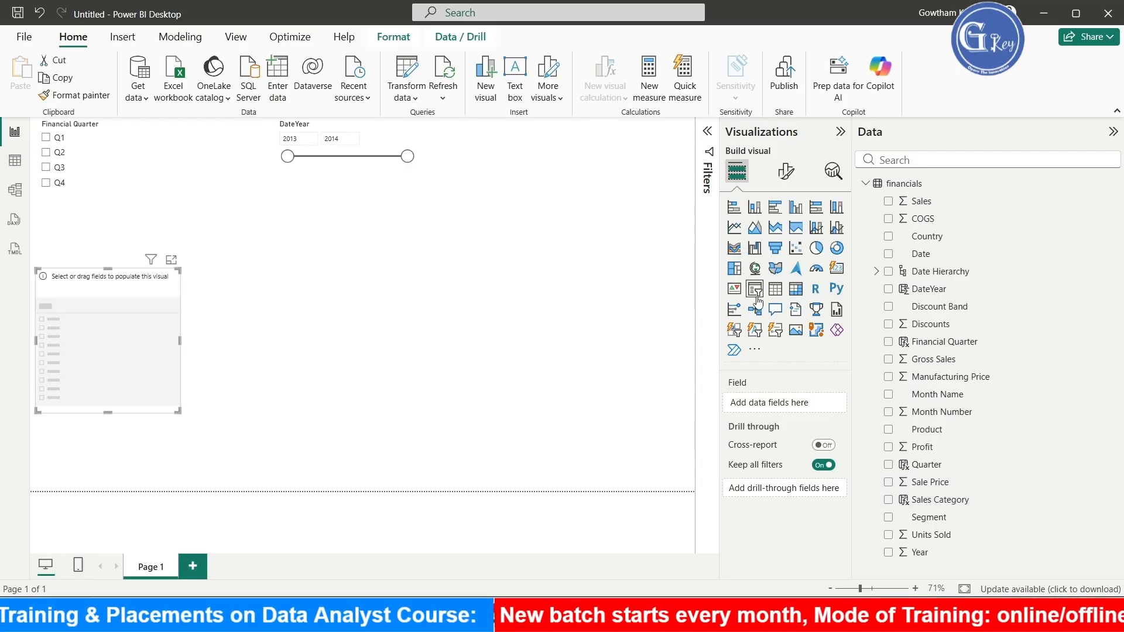
pyautogui.click(887, 499)
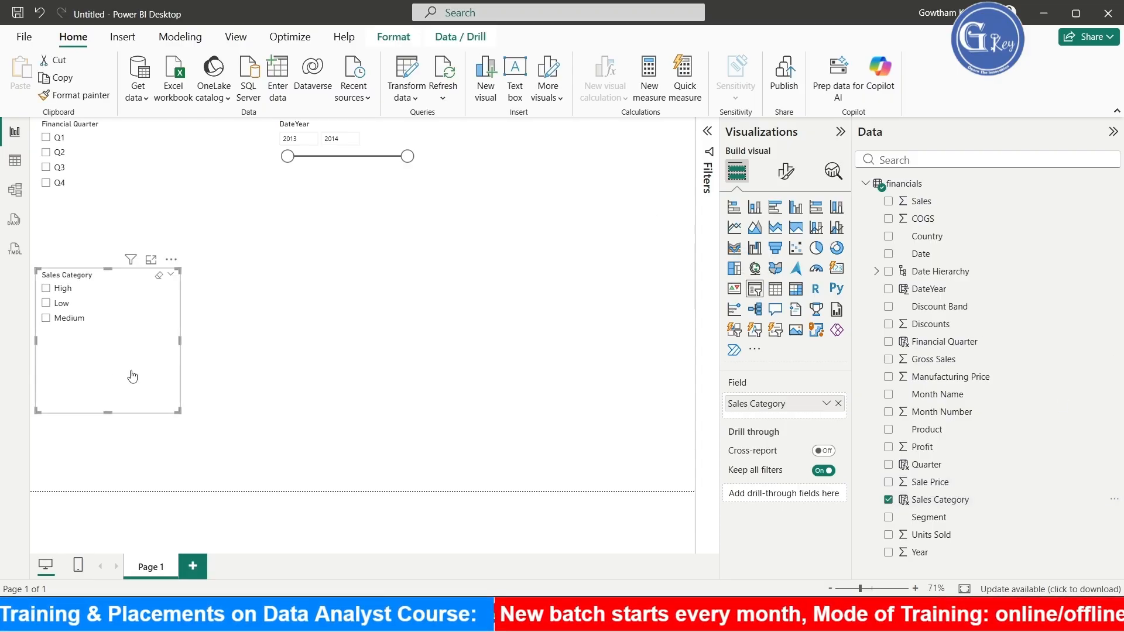
pyautogui.moveTo(128, 350); pyautogui.dragTo(137, 287)
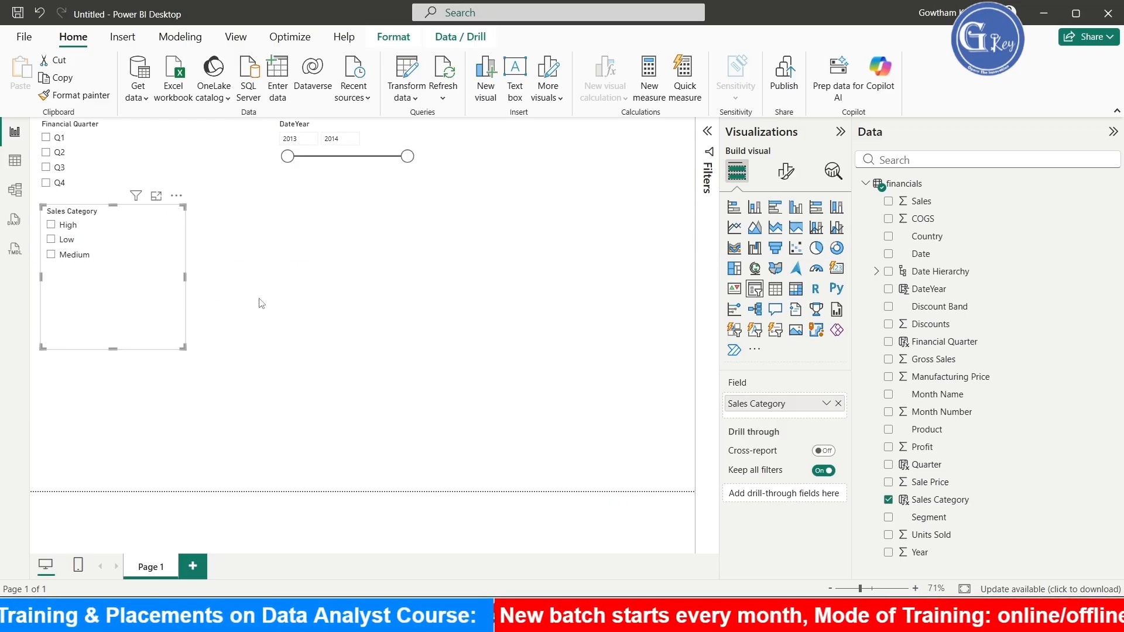
pyautogui.click(359, 283)
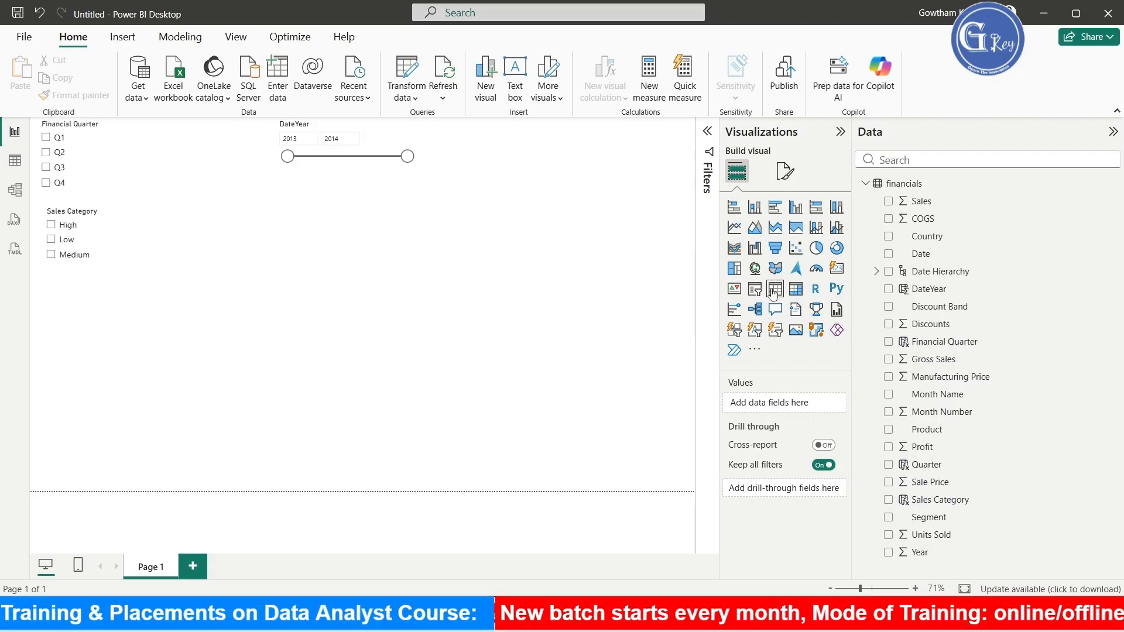
# Step: Insert a table visual with the Date field, place it to the right of the Sales Category slicer, and widen it
pyautogui.click(785, 297)
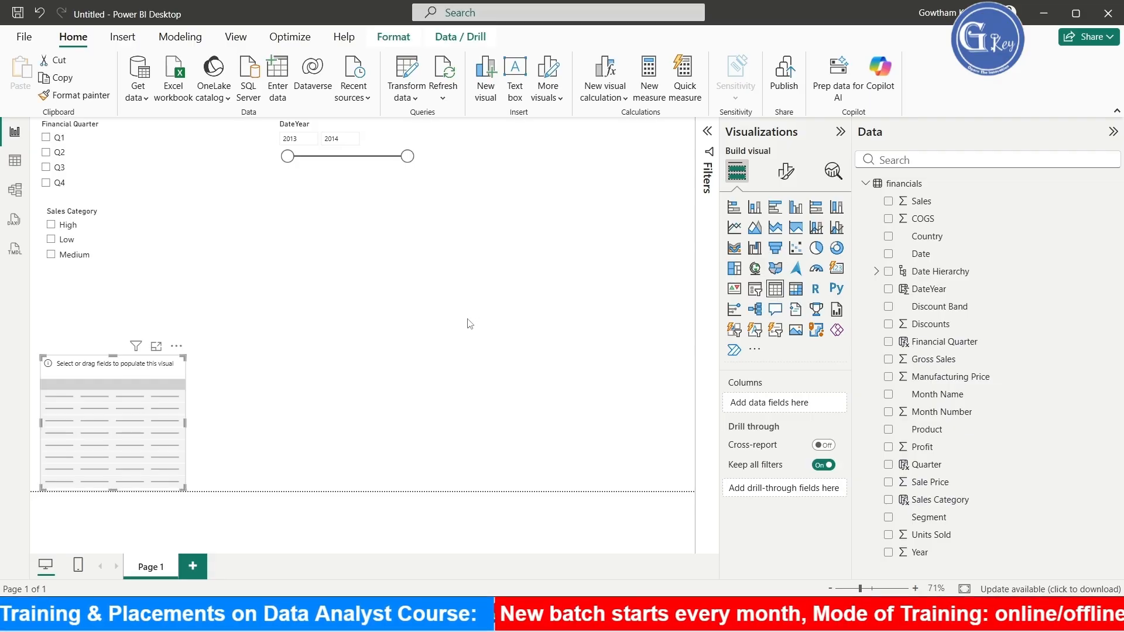
pyautogui.moveTo(115, 384); pyautogui.dragTo(294, 223)
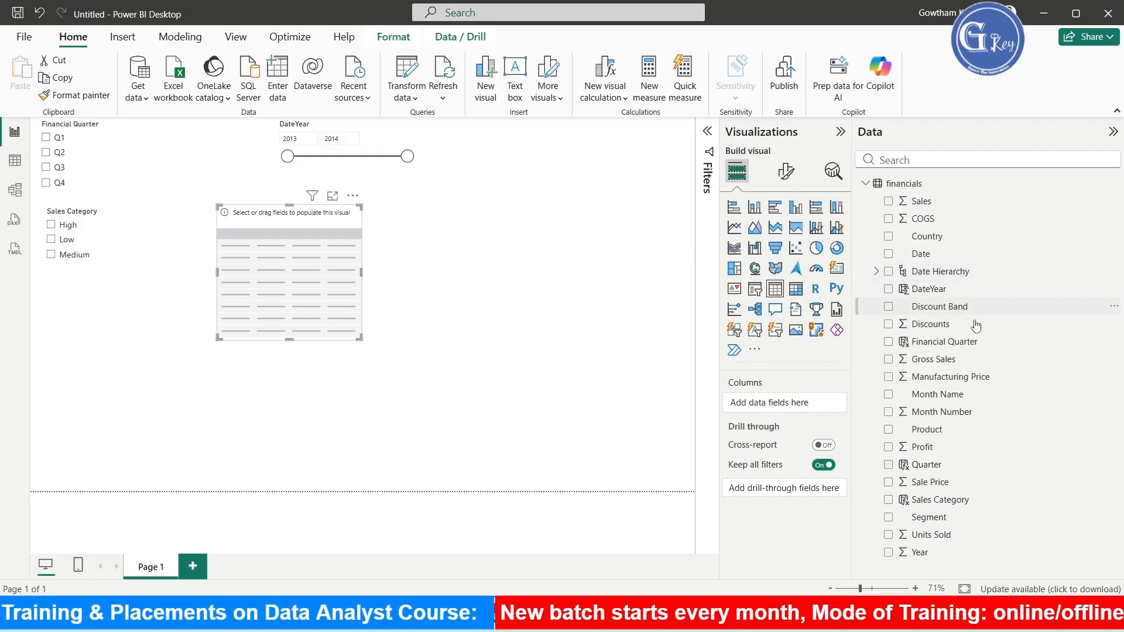
pyautogui.click(889, 254)
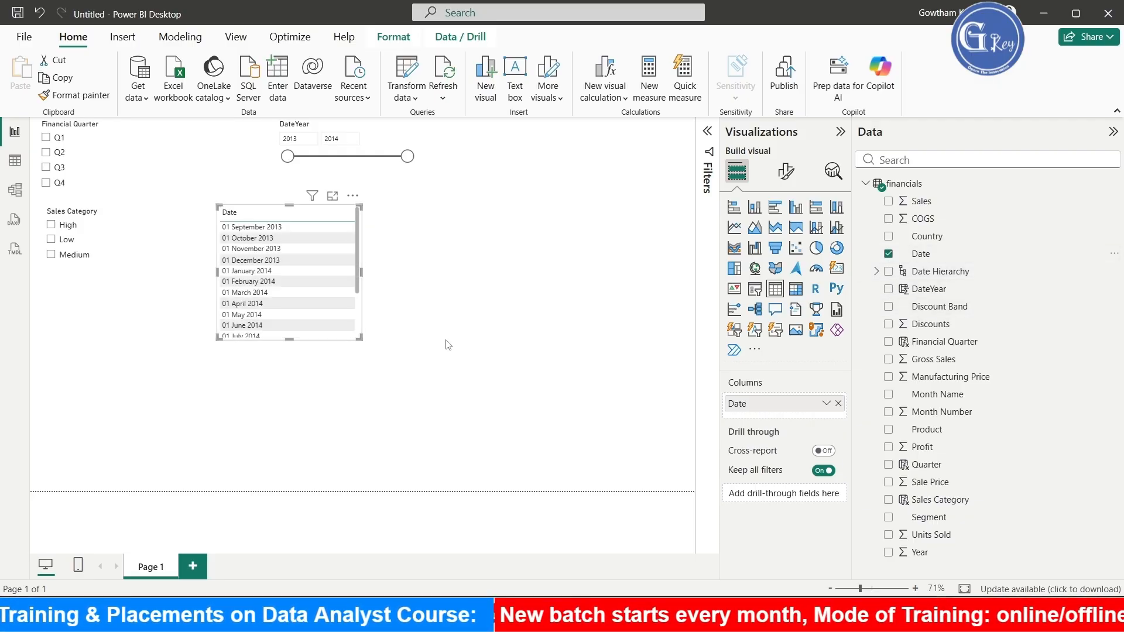
pyautogui.moveTo(359, 340); pyautogui.dragTo(430, 343)
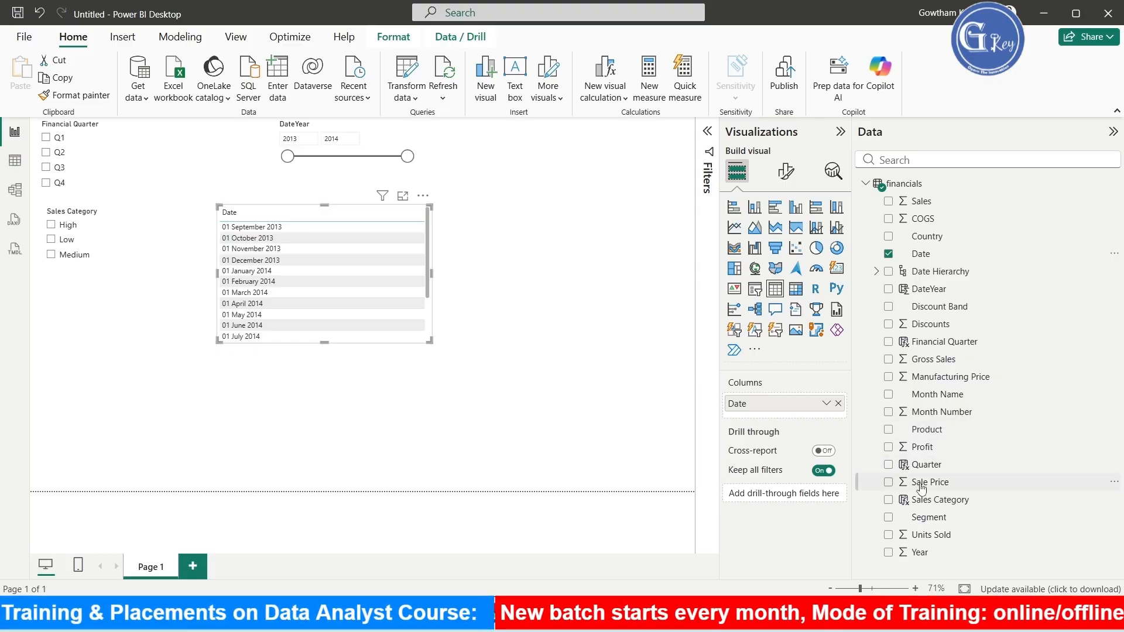
# Step: Add the Sale Price and Sales Category fields to the table, enlarging the visual to fit the columns
pyautogui.click(889, 481)
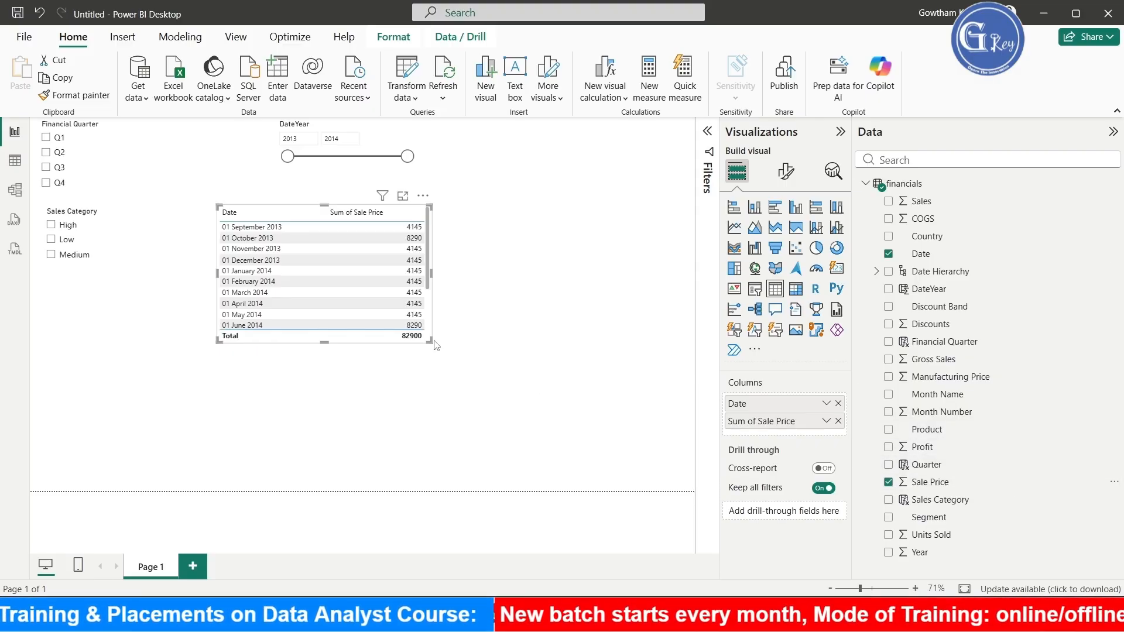
pyautogui.moveTo(444, 348); pyautogui.dragTo(512, 358)
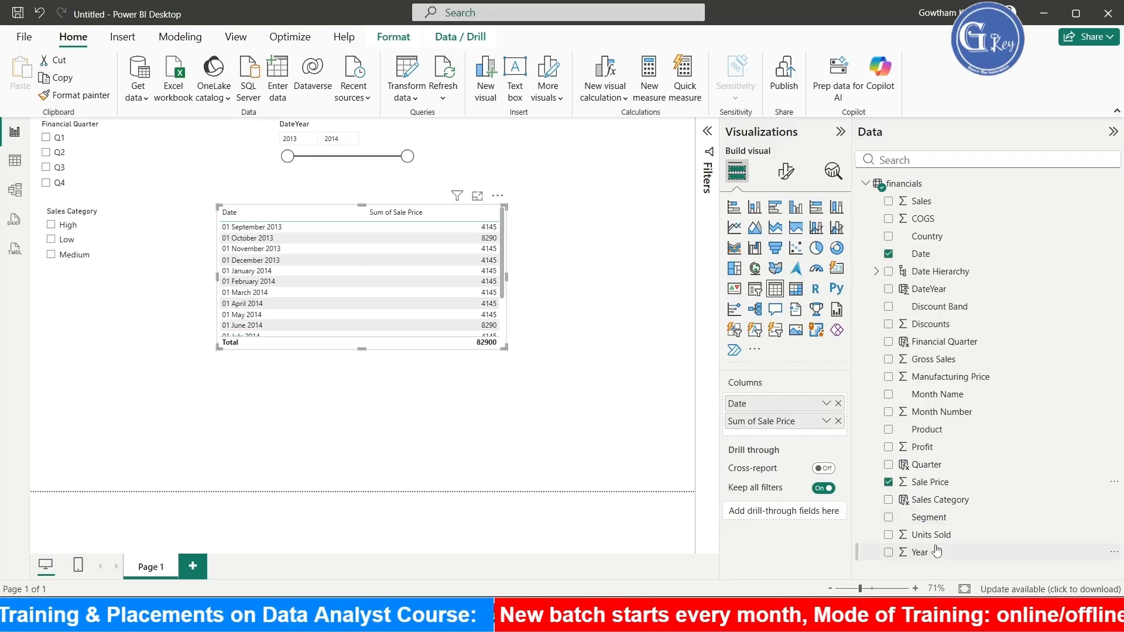
pyautogui.click(888, 499)
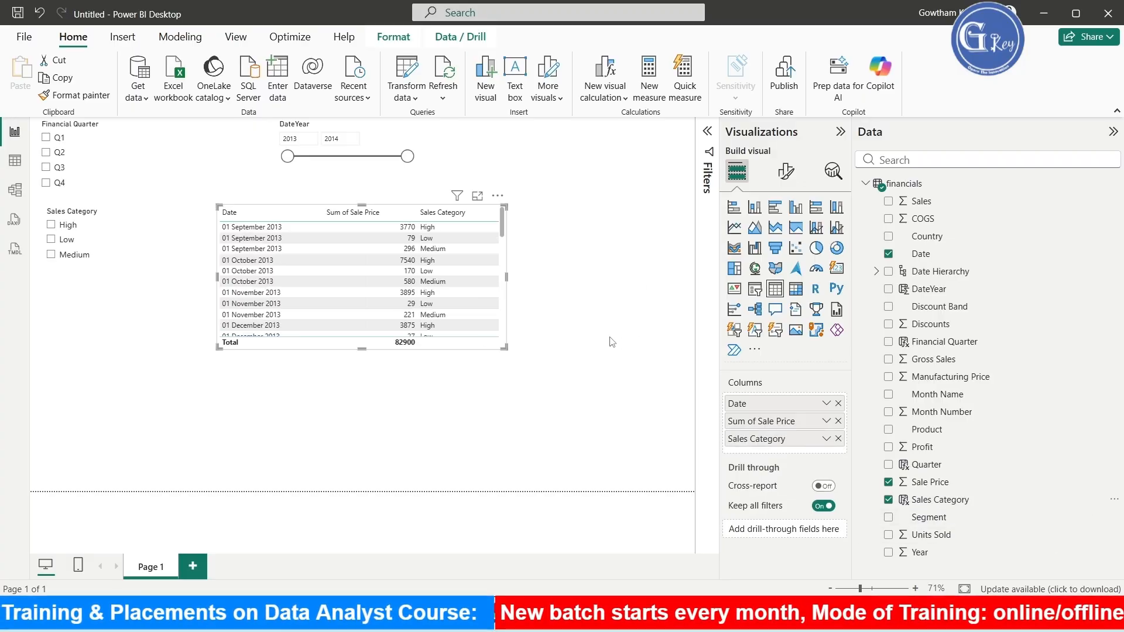
pyautogui.moveTo(506, 349); pyautogui.dragTo(561, 366)
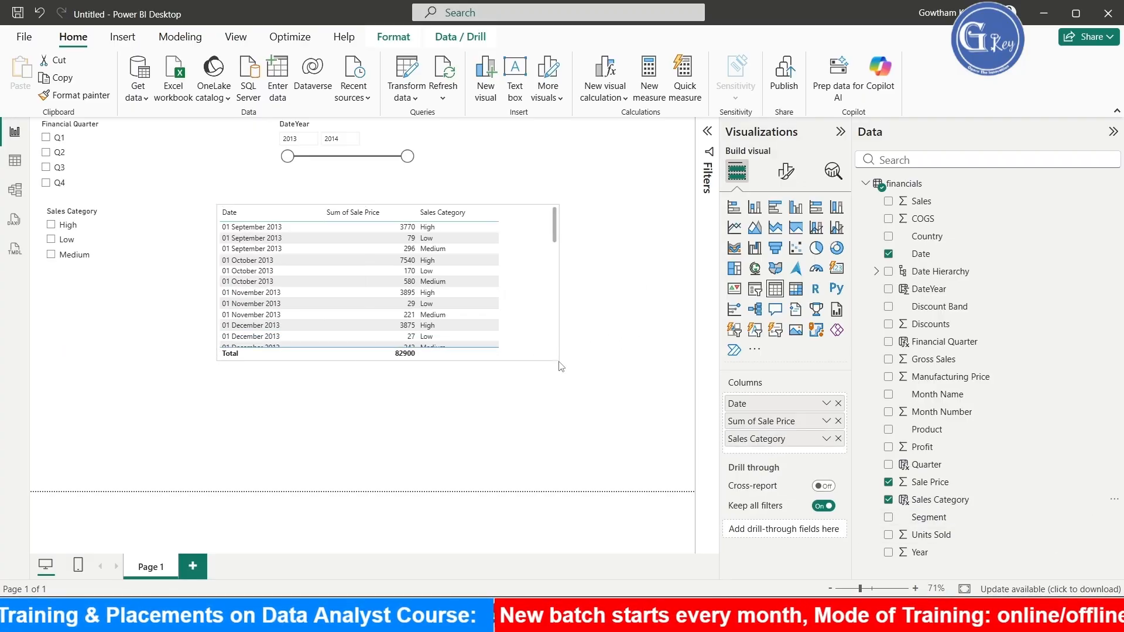
# Step: Check the Sales Category formula and try adding the Sales field, deleting the separate chart it creates
pyautogui.click(958, 507)
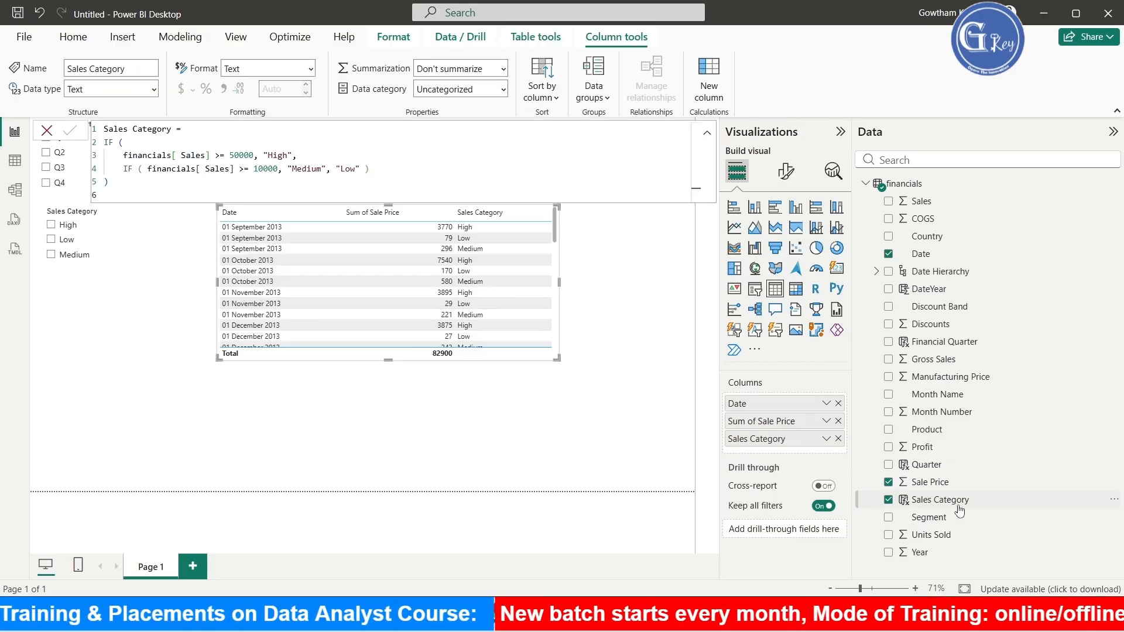
pyautogui.click(479, 412)
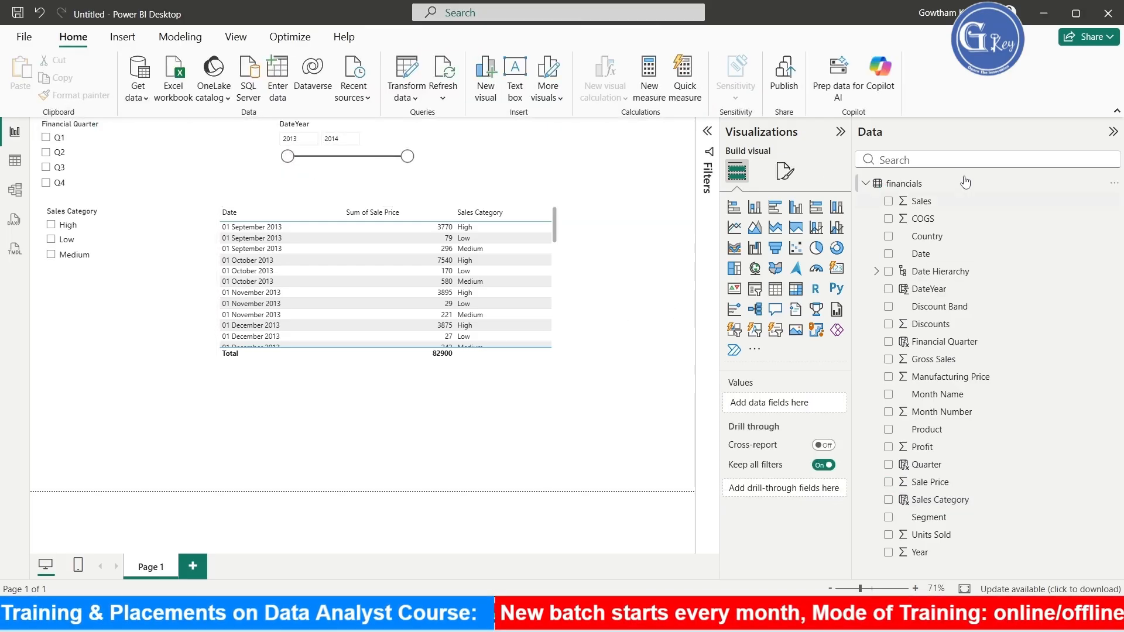
pyautogui.click(887, 201)
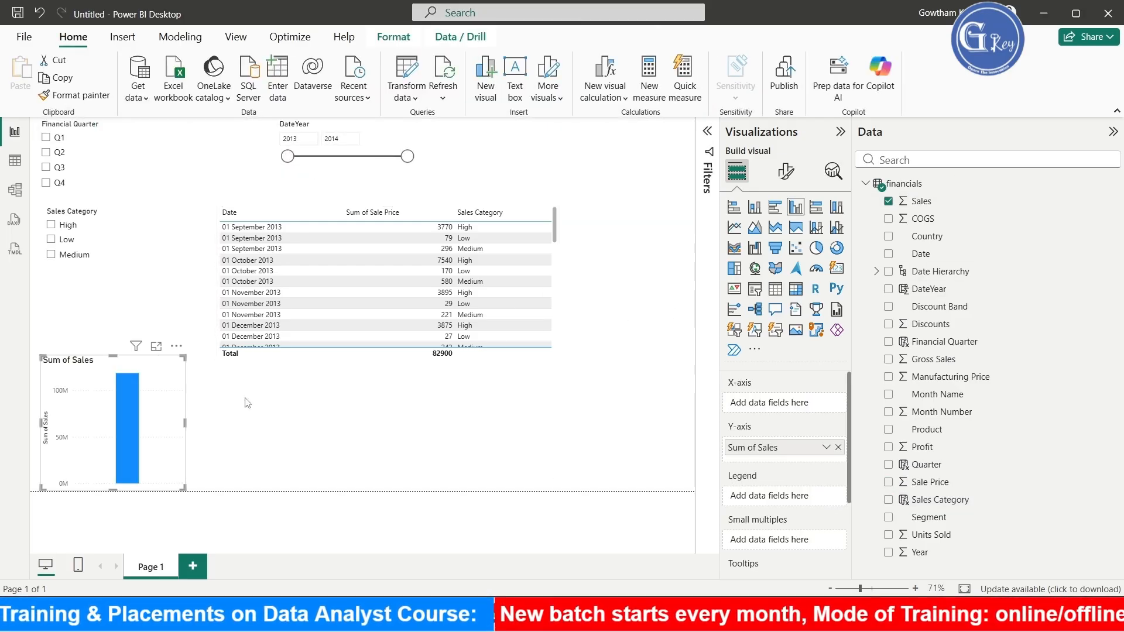
pyautogui.press('Delete')
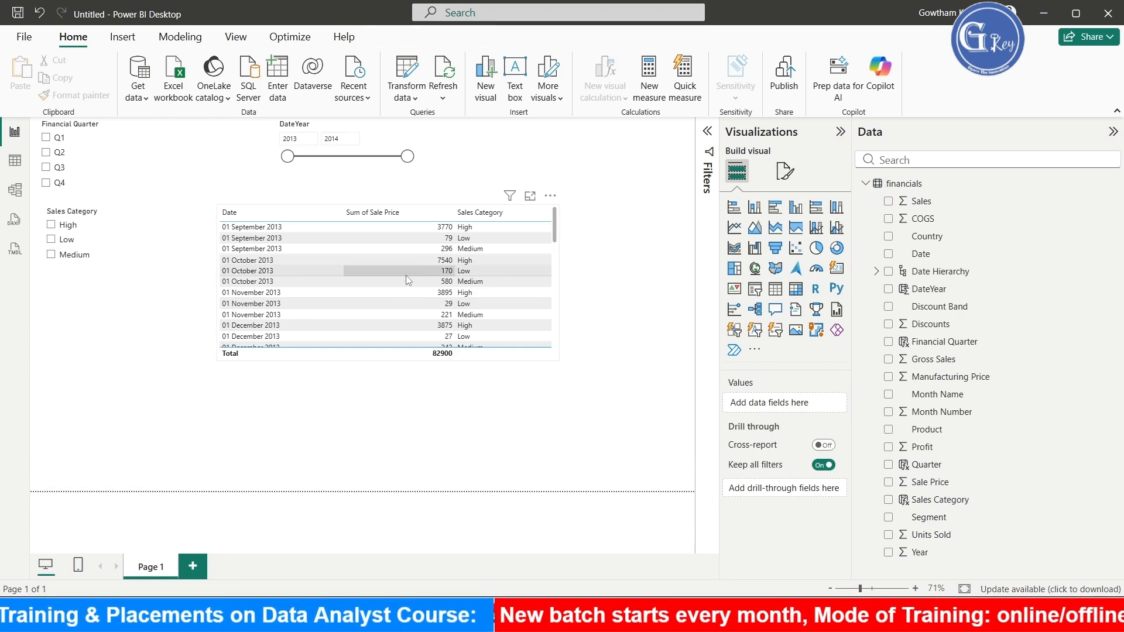
# Step: Add the Sales field to the table visual and enlarge the visual to fit the extra column
pyautogui.click(889, 202)
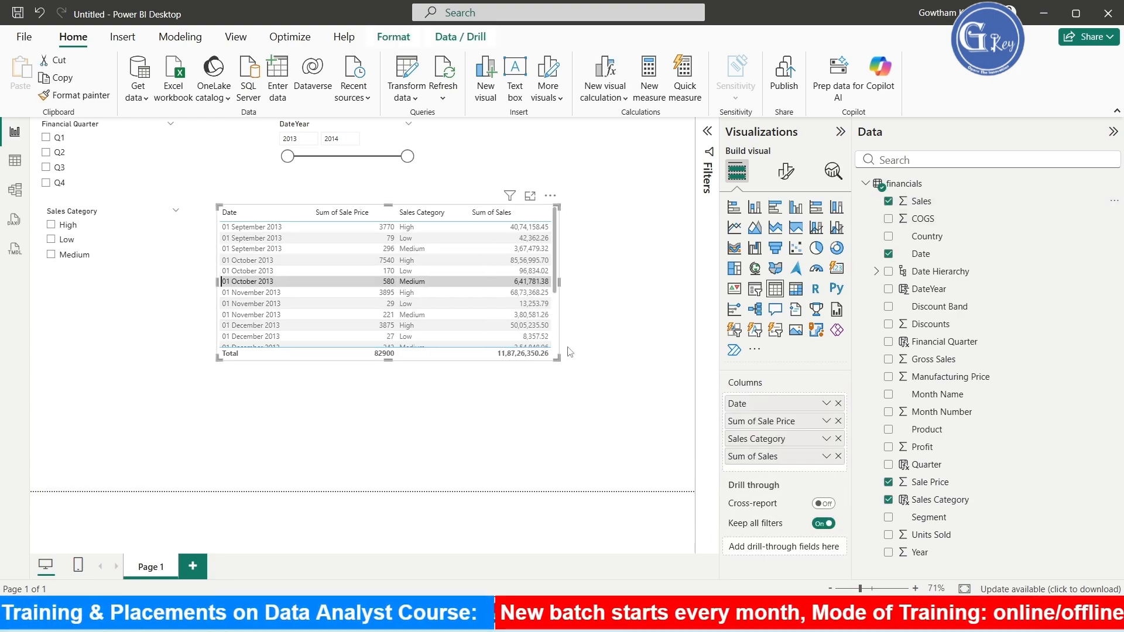
pyautogui.moveTo(557, 359); pyautogui.dragTo(639, 385)
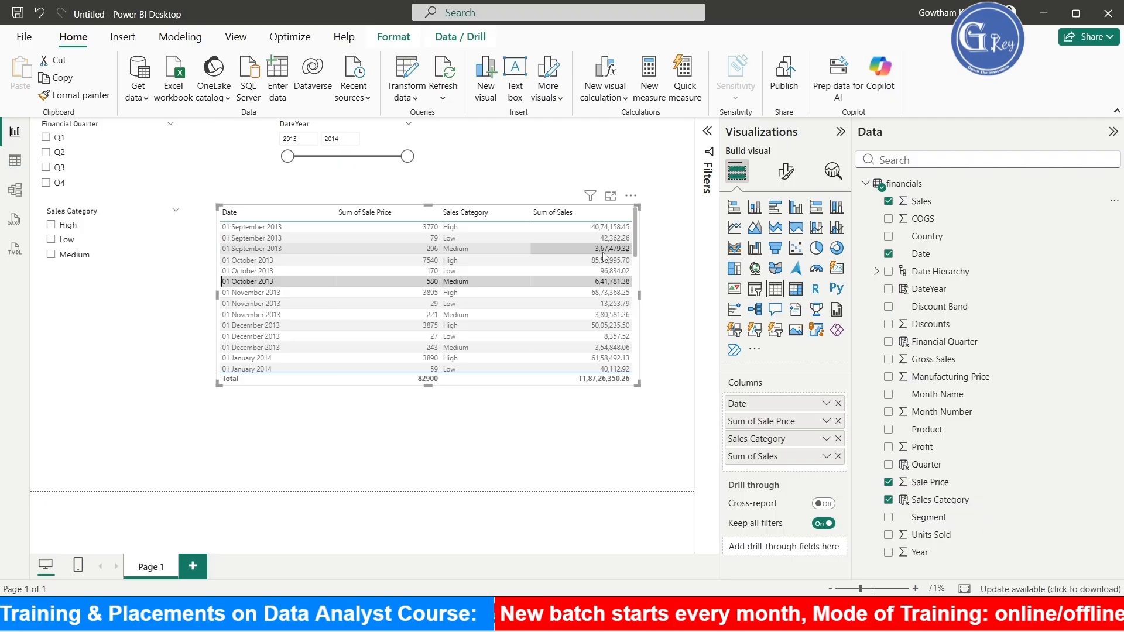
# Step: Examine the IF conditions in the Sales Category column's formula, then close the formula without changing it
pyautogui.click(958, 507)
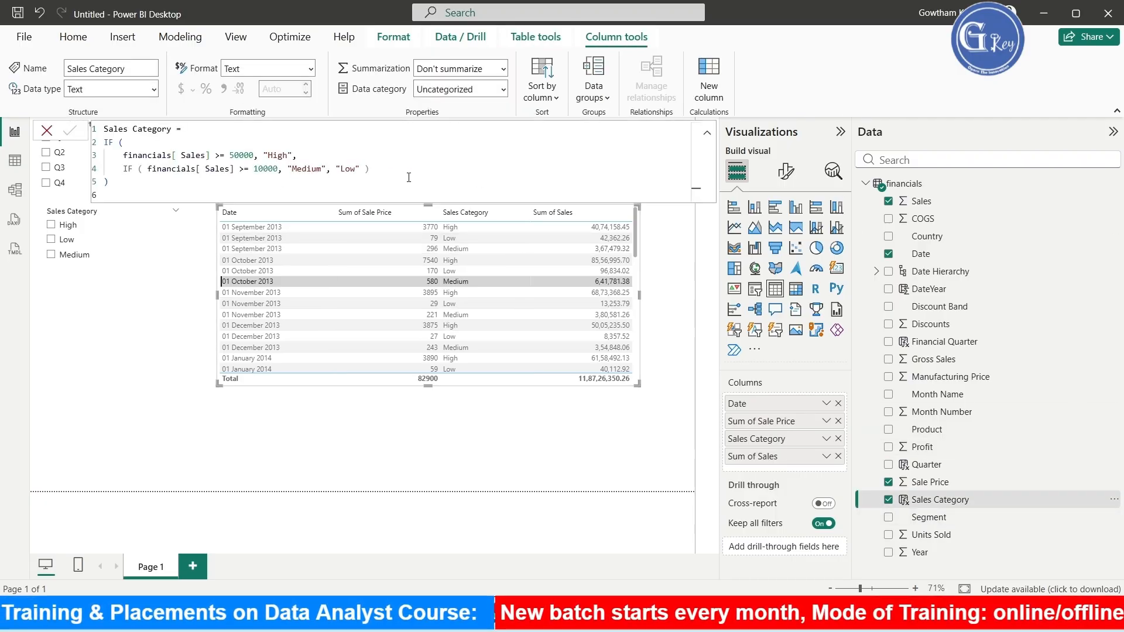
pyautogui.moveTo(409, 178); pyautogui.dragTo(41, 145)
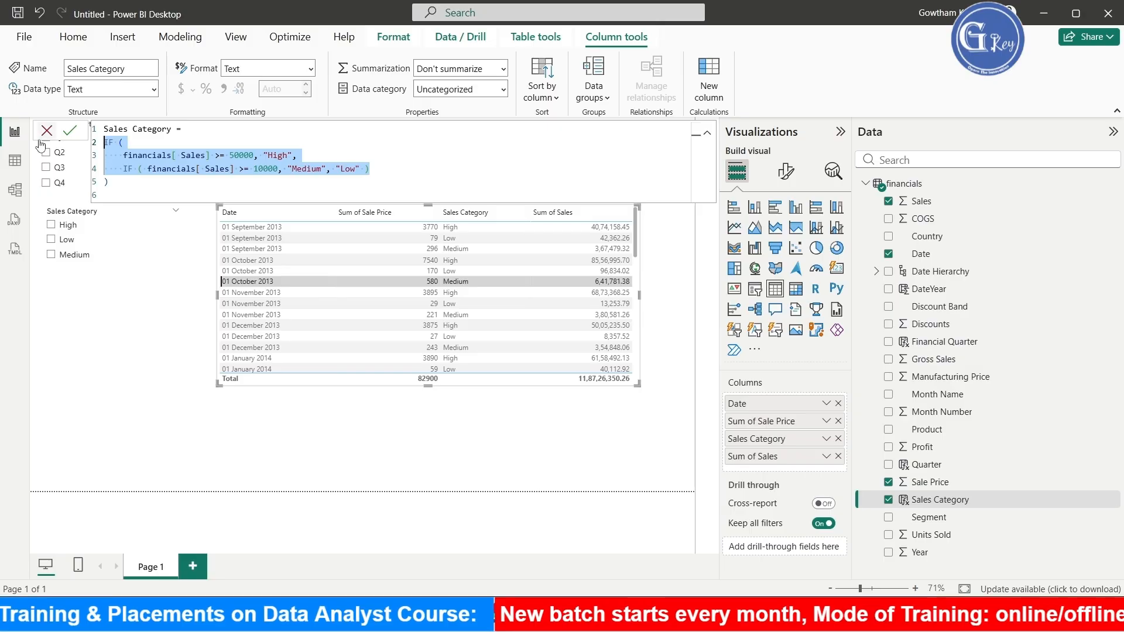
pyautogui.click(503, 448)
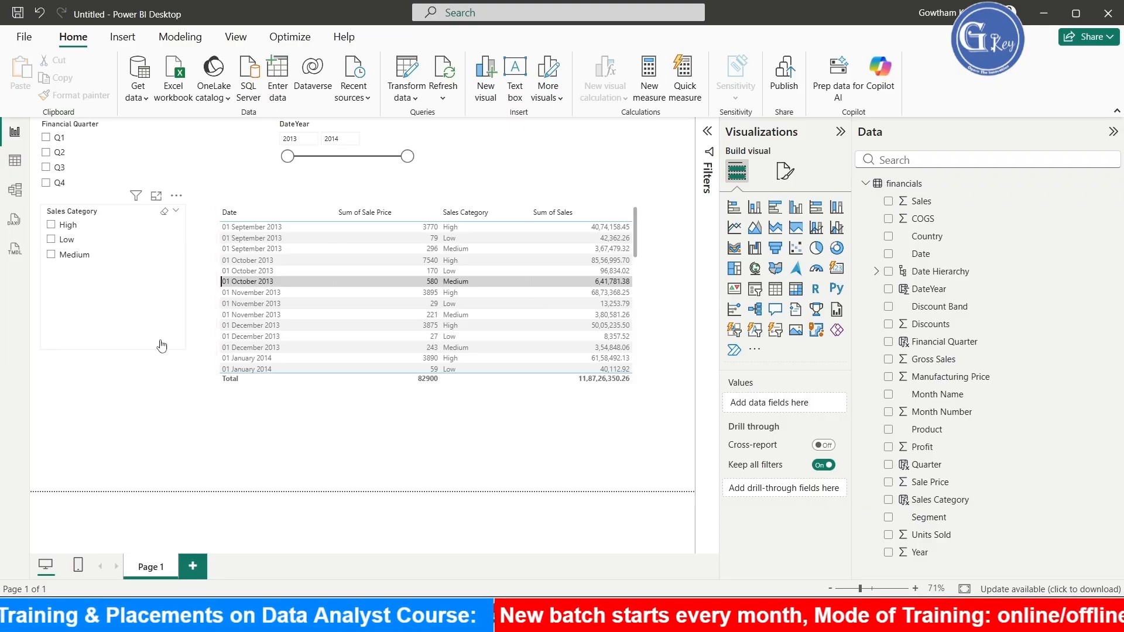
# Step: Switch to the notes document and read the Total Sales example under Calculated Measures
pyautogui.hotkey('alt', 'Tab')
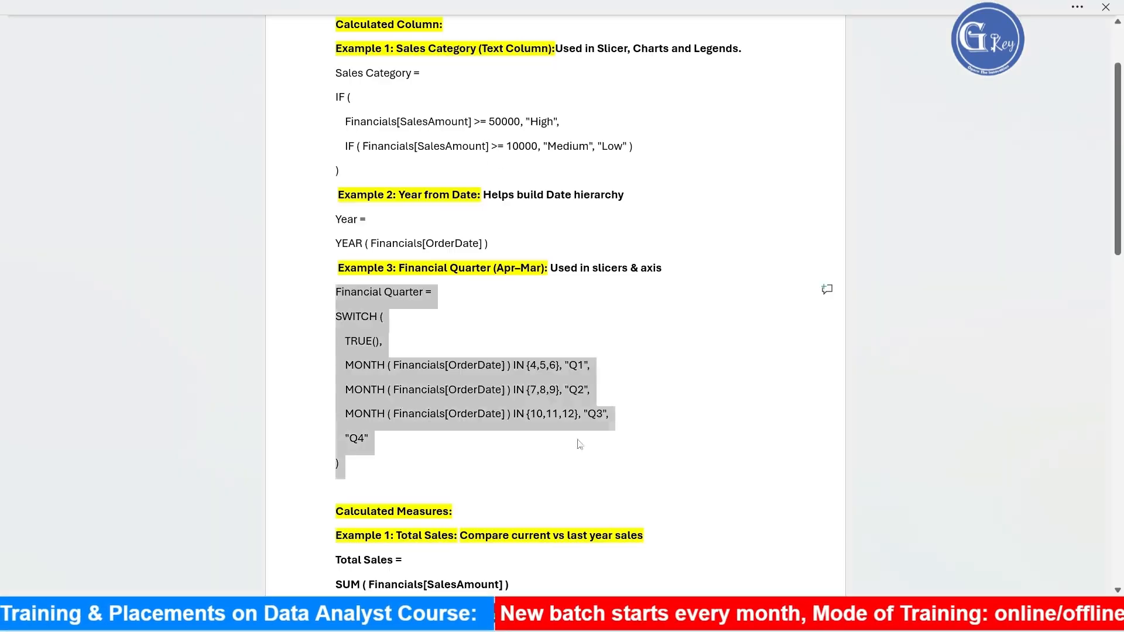
pyautogui.scroll(-5, 648, 416)
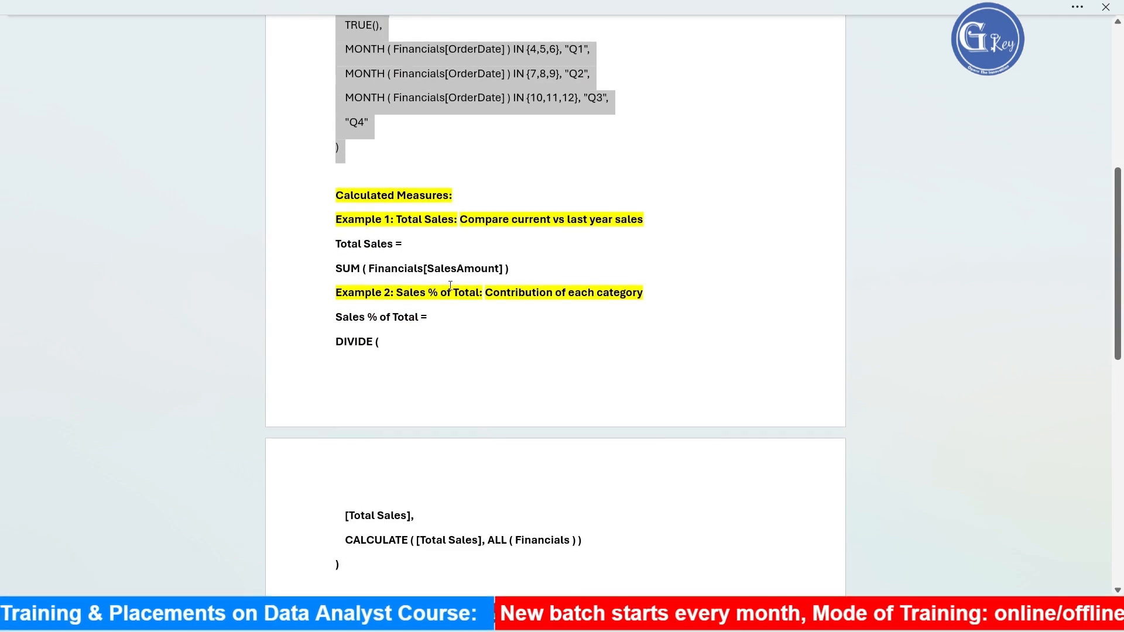
pyautogui.moveTo(526, 269); pyautogui.dragTo(328, 242)
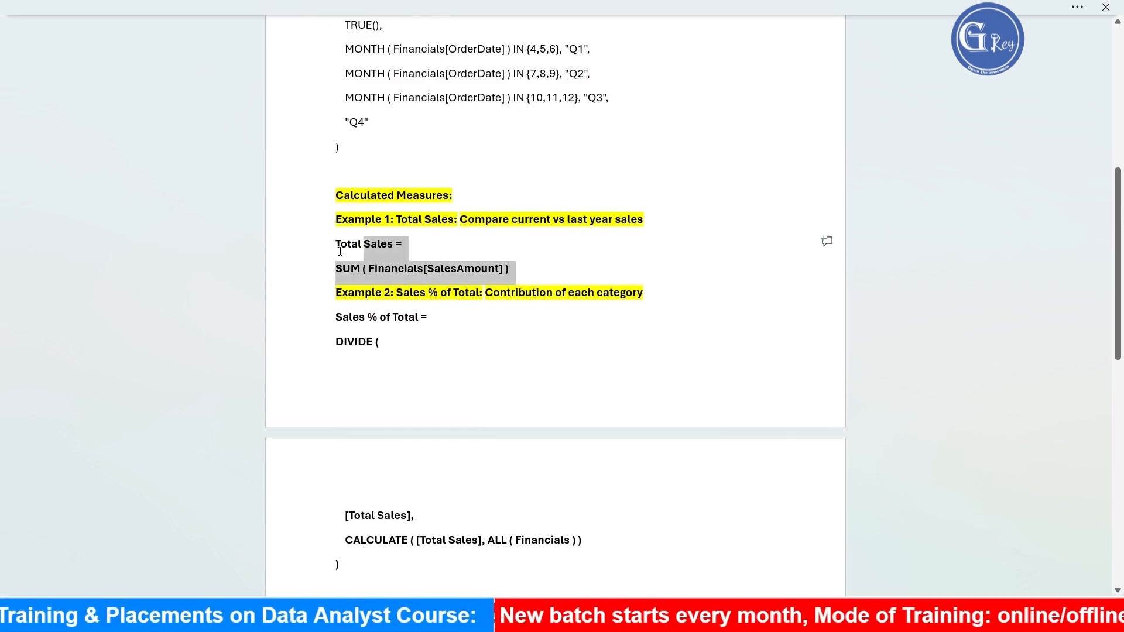
pyautogui.click(654, 265)
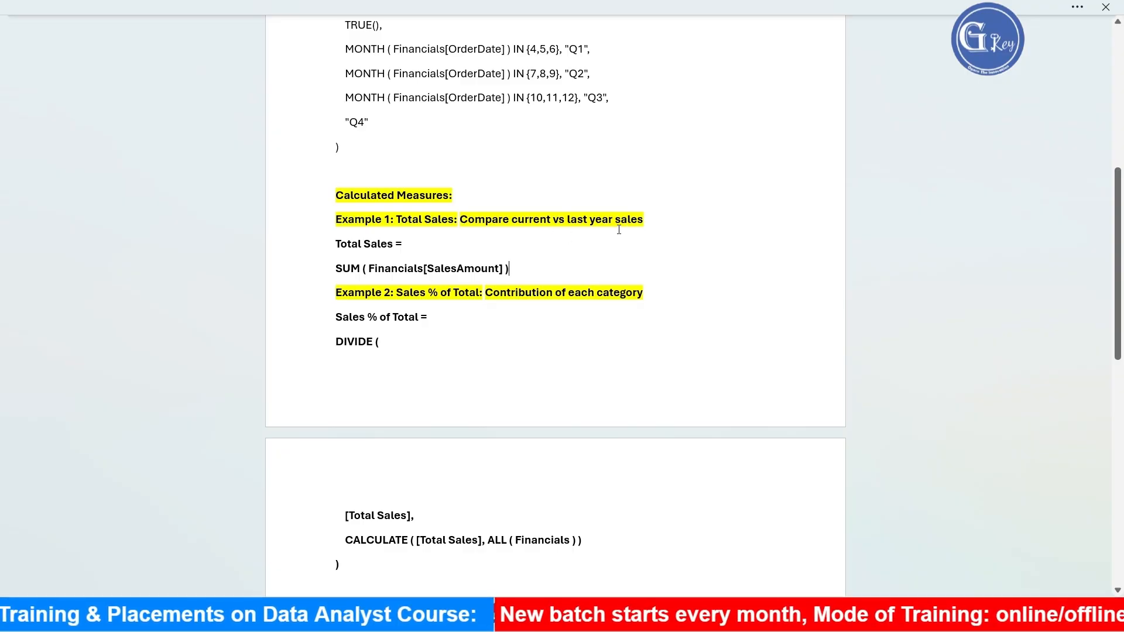
pyautogui.moveTo(527, 273); pyautogui.dragTo(338, 244)
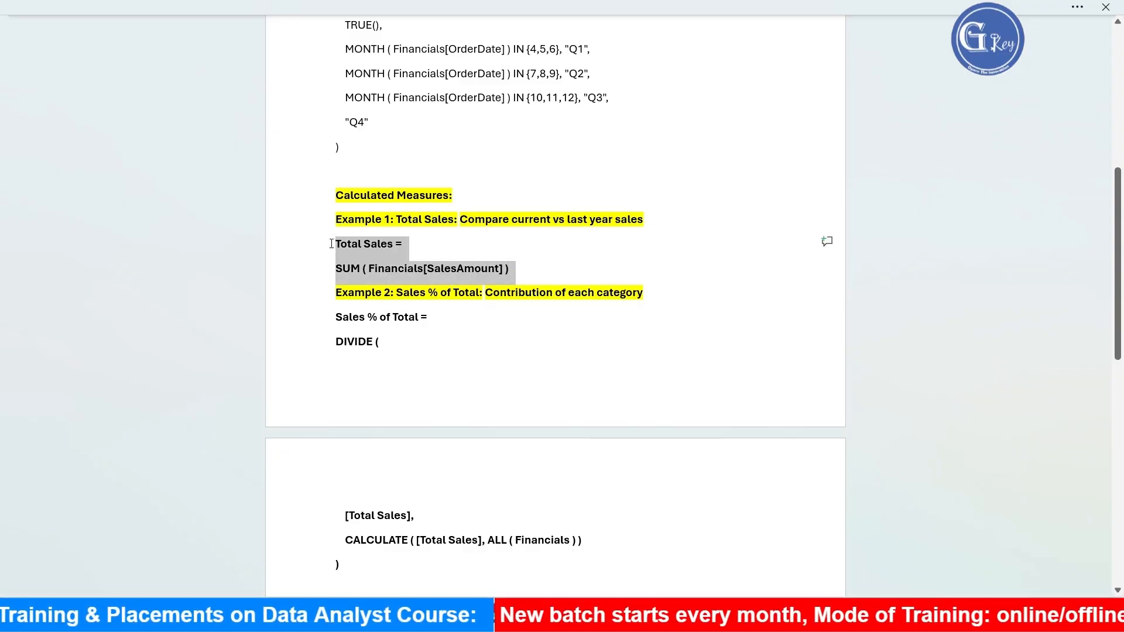
pyautogui.click(704, 286)
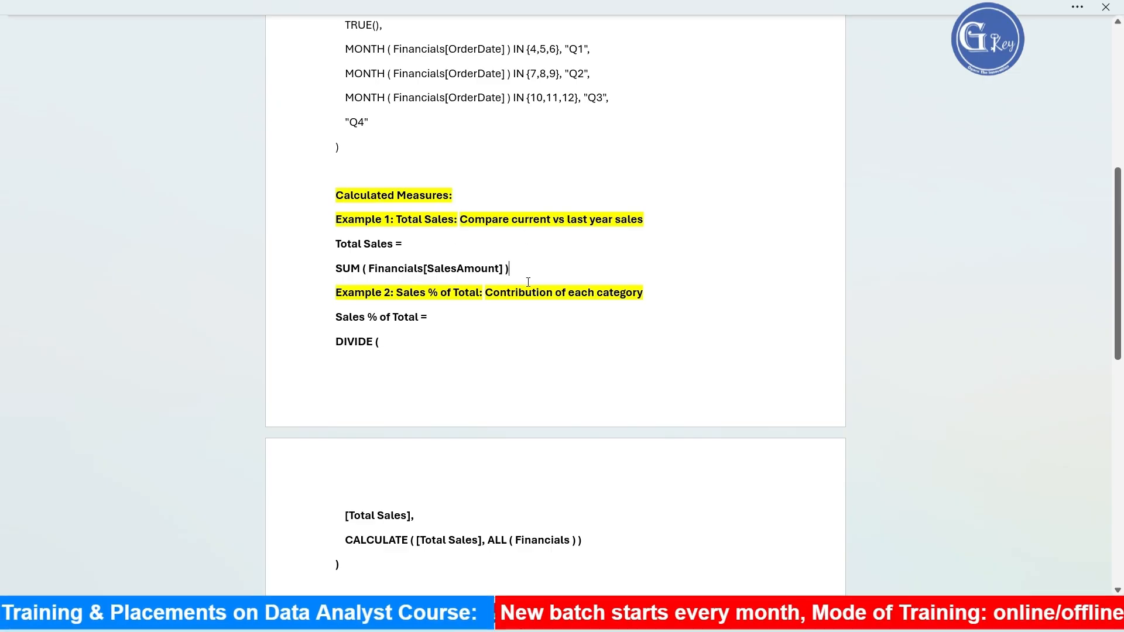
pyautogui.moveTo(524, 271); pyautogui.dragTo(335, 245)
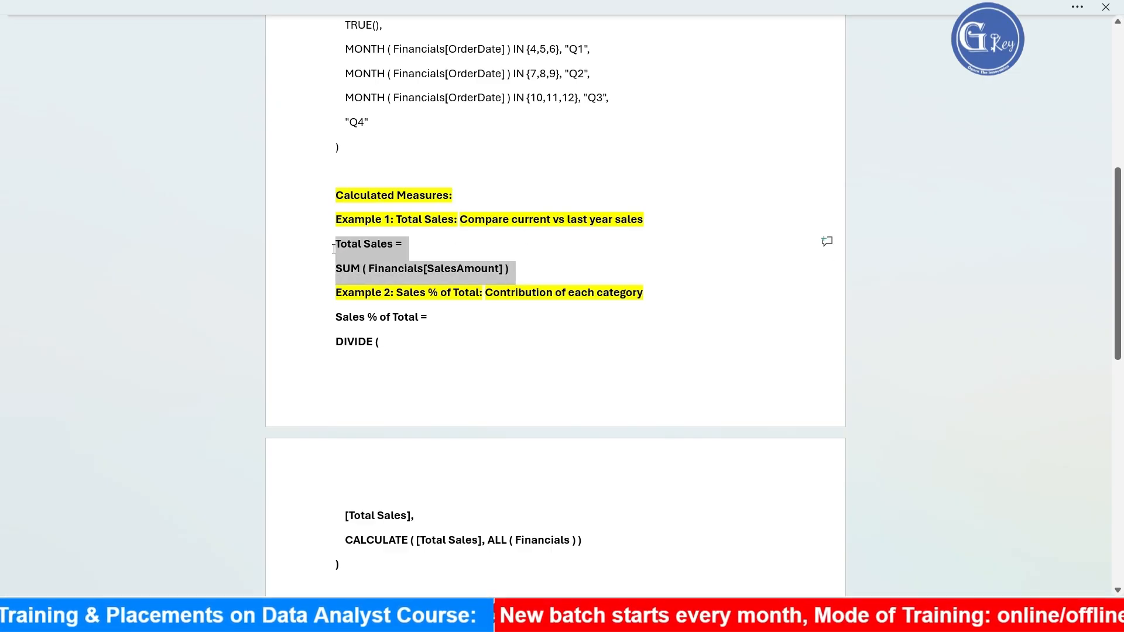
pyautogui.click(529, 272)
# Step: Delete the text "Compare current vs last year sales" from the Example 1: Total Sales heading
pyautogui.scroll(-1, 455, 360)
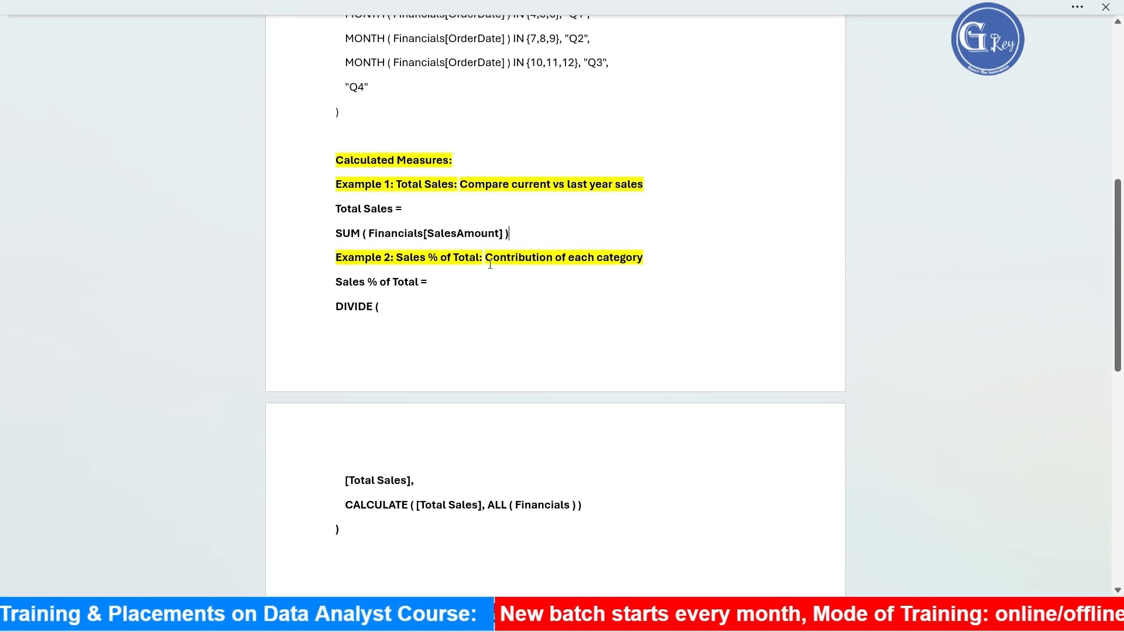
pyautogui.moveTo(659, 175); pyautogui.dragTo(459, 185)
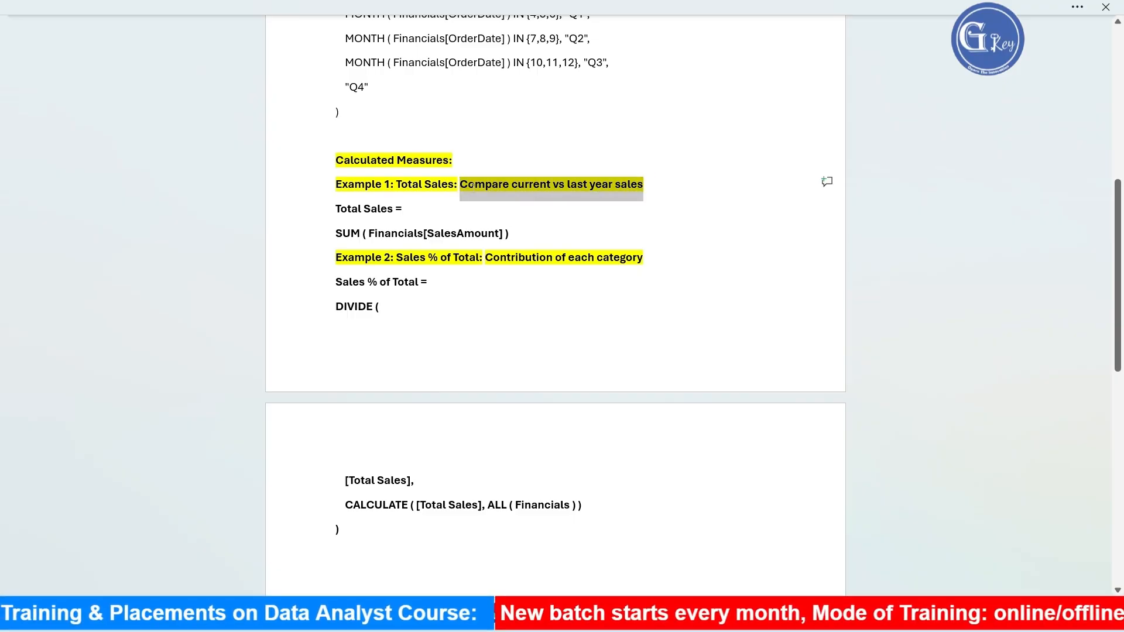
pyautogui.press('BackSpace')
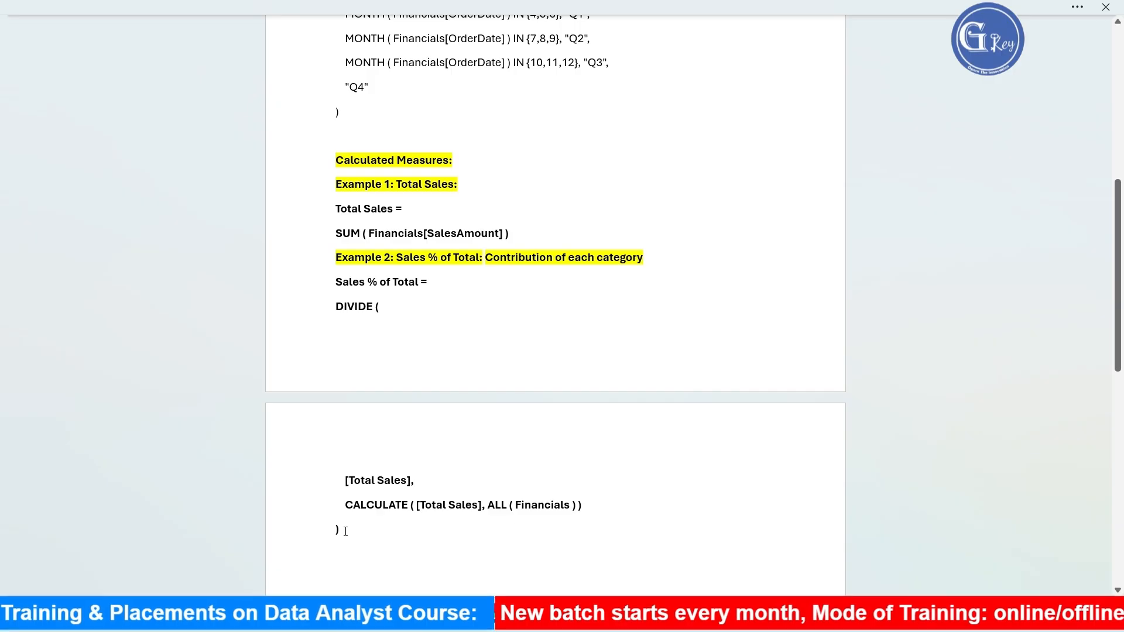
# Step: Copy the complete Sales % of Total formula from the notes and switch back to Power BI Desktop
pyautogui.moveTo(345, 532); pyautogui.dragTo(327, 310)
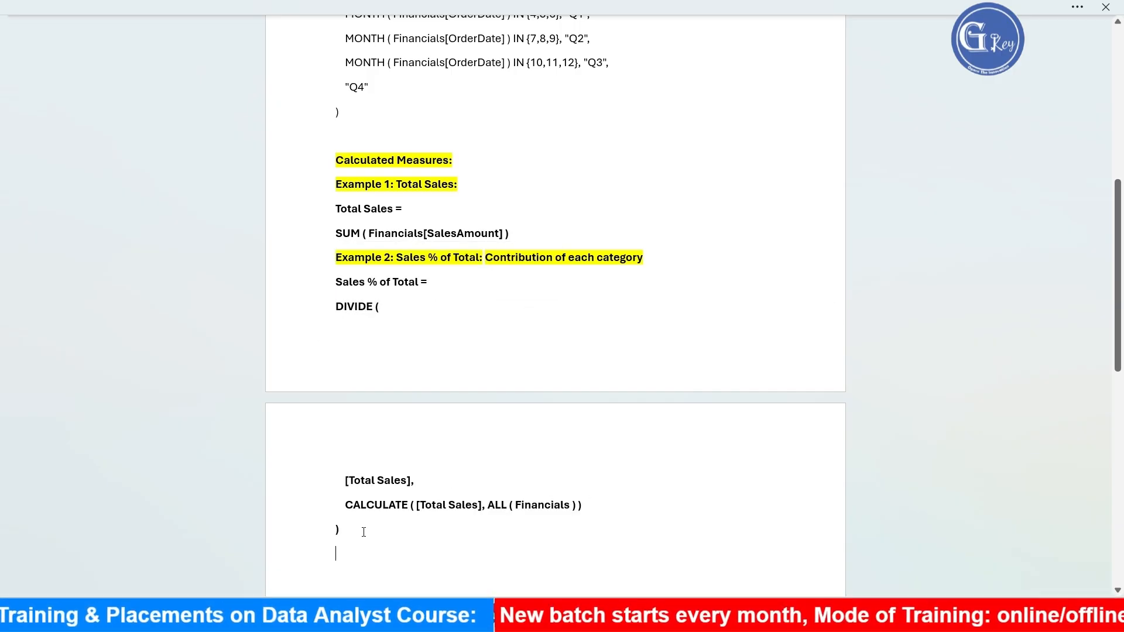
pyautogui.moveTo(364, 532); pyautogui.dragTo(321, 294)
pyautogui.hotkey('ctrl', 'c')
pyautogui.hotkey('alt', 'Tab')
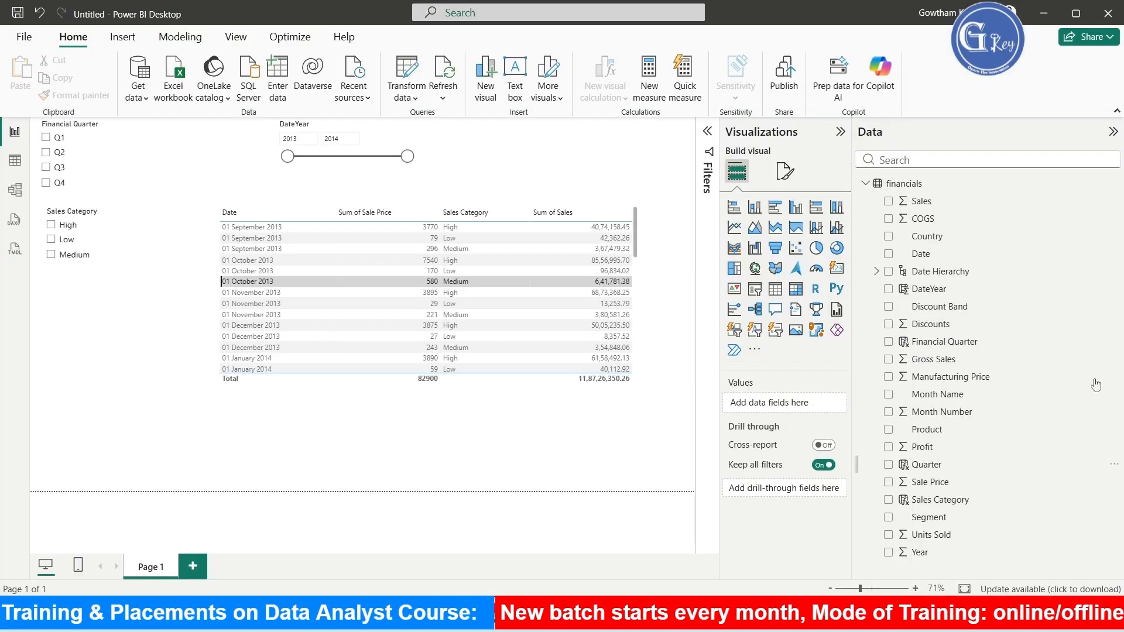
# Step: Start a new measure in the financials table and replace its default text with the copied Sales % of Total formula
pyautogui.rightClick(905, 185)
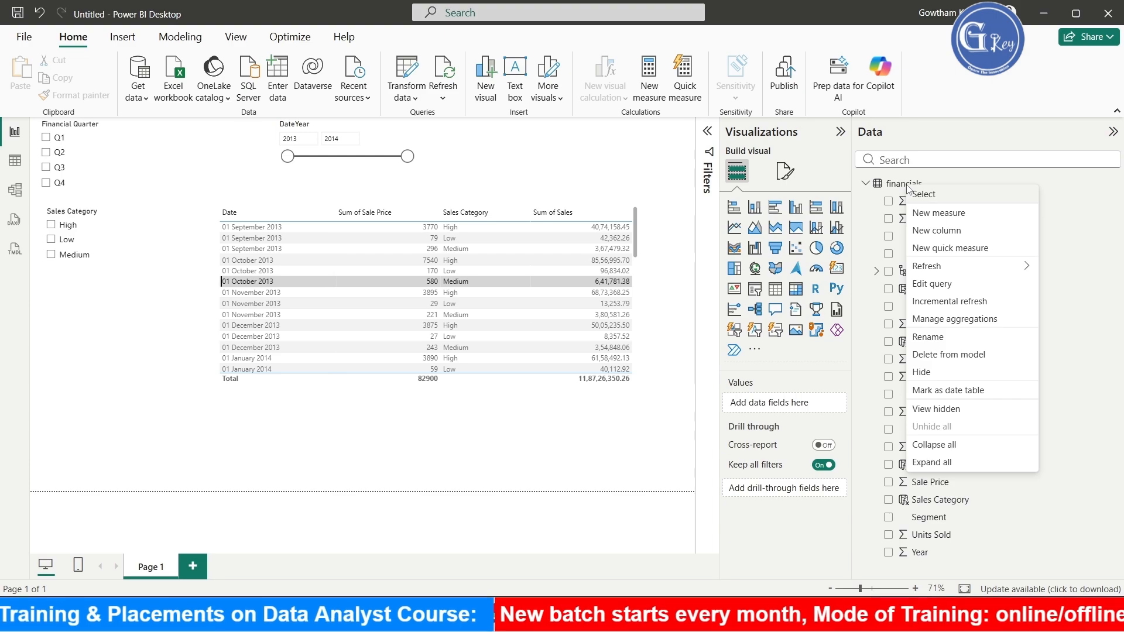
pyautogui.moveTo(970, 273)
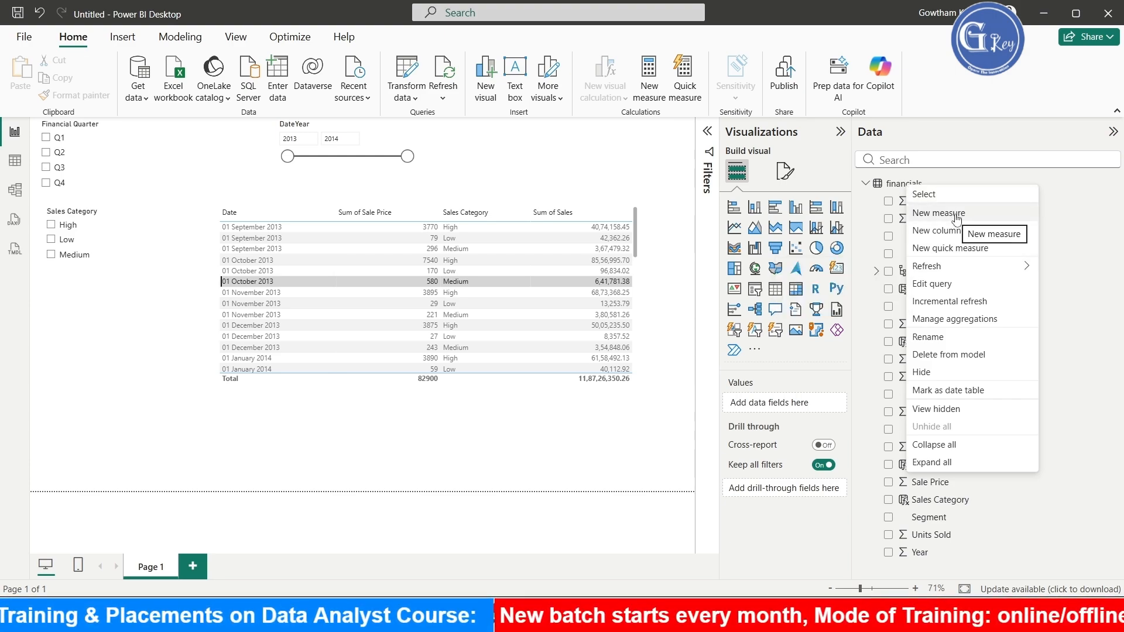
pyautogui.click(653, 99)
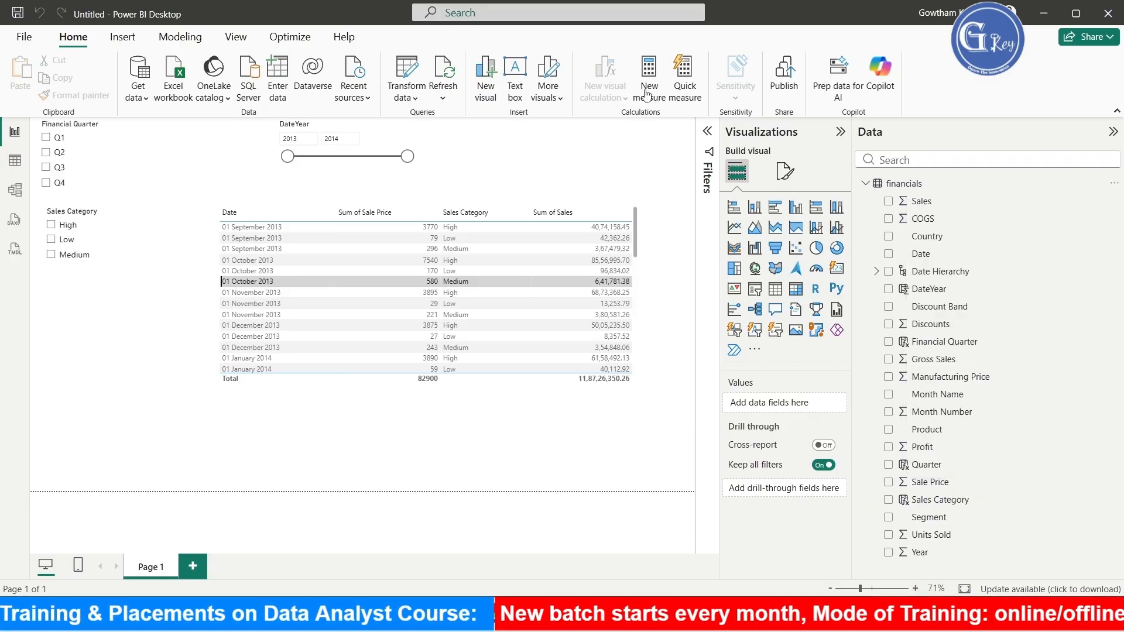
pyautogui.hotkey('ctrl', 'a')
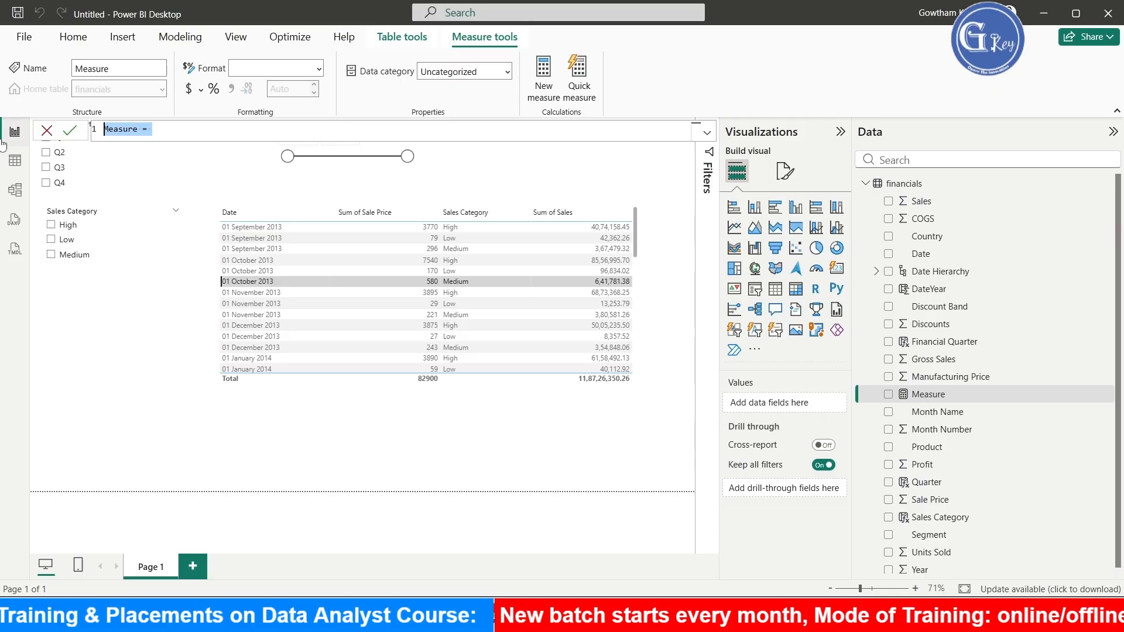
pyautogui.hotkey('ctrl', 'v')
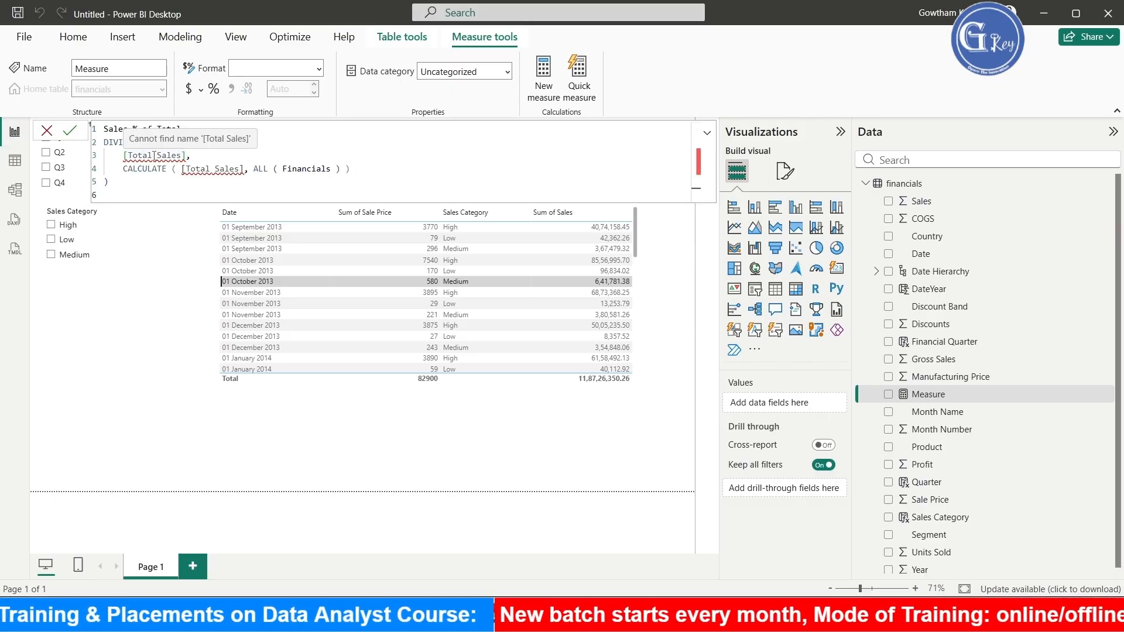
# Step: Copy the Total Sales formula from the notes document and replace the new measure's whole formula with it in Power BI Desktop
pyautogui.hotkey('alt', 'Tab')
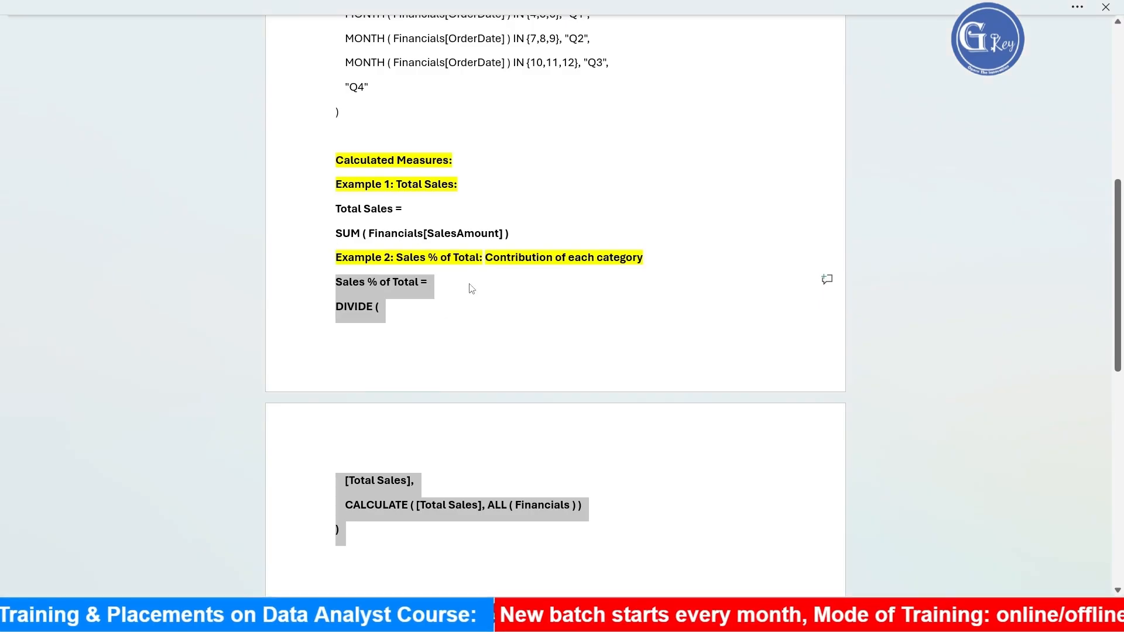
pyautogui.click(513, 237)
pyautogui.moveTo(491, 237); pyautogui.dragTo(318, 215)
pyautogui.hotkey('ctrl', 'c')
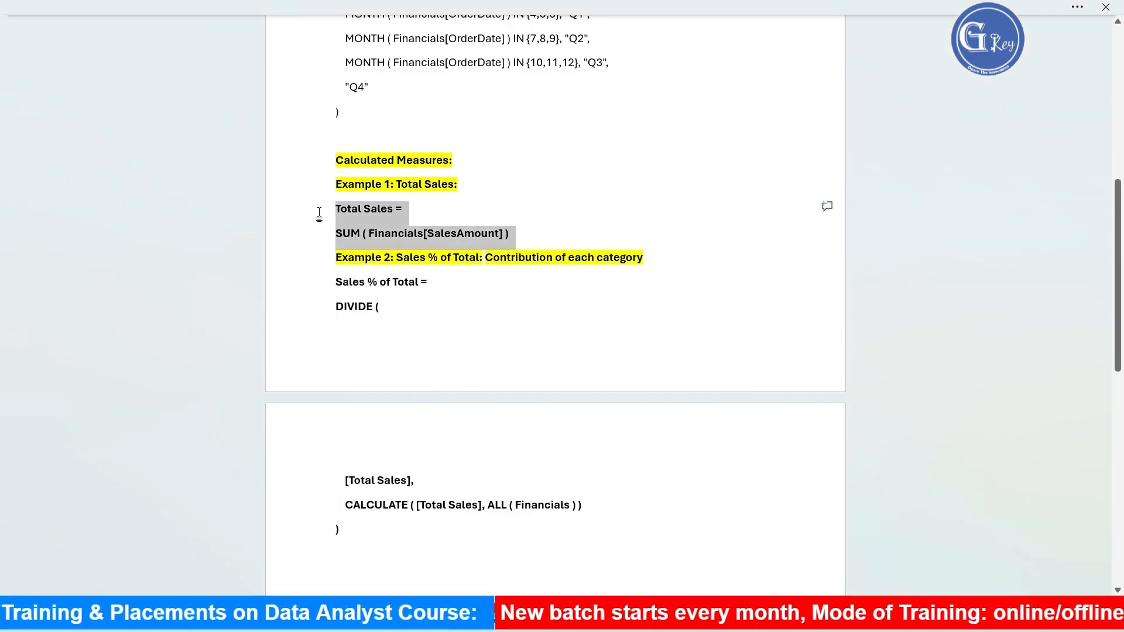
pyautogui.click(459, 279)
pyautogui.hotkey('alt', 'Tab')
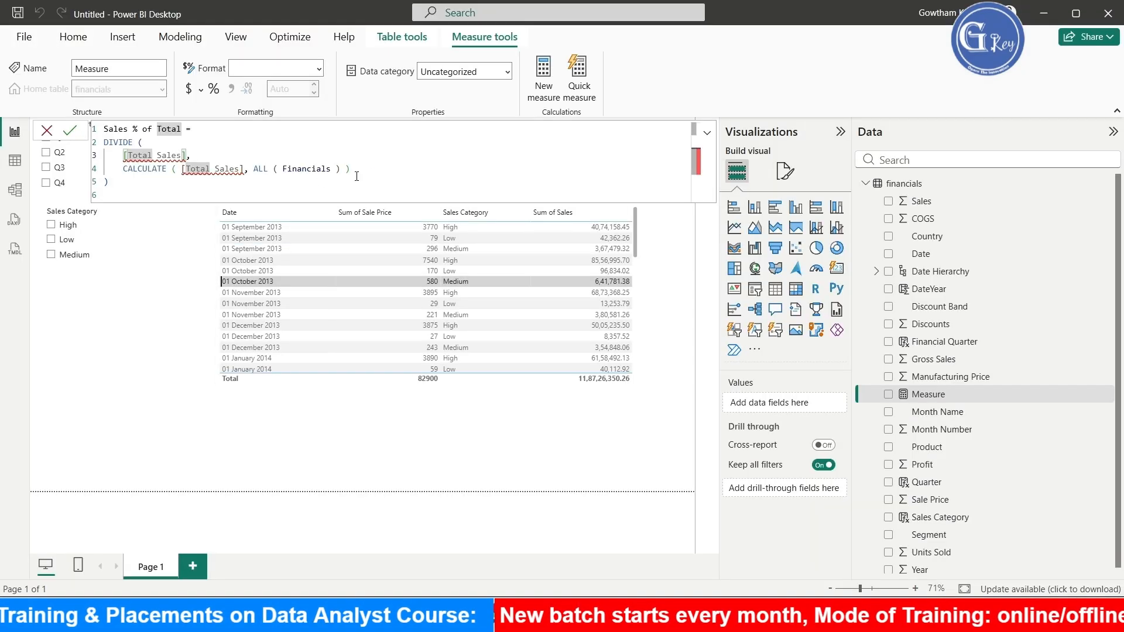
pyautogui.moveTo(135, 192); pyautogui.dragTo(70, 129)
pyautogui.hotkey('ctrl', 'v')
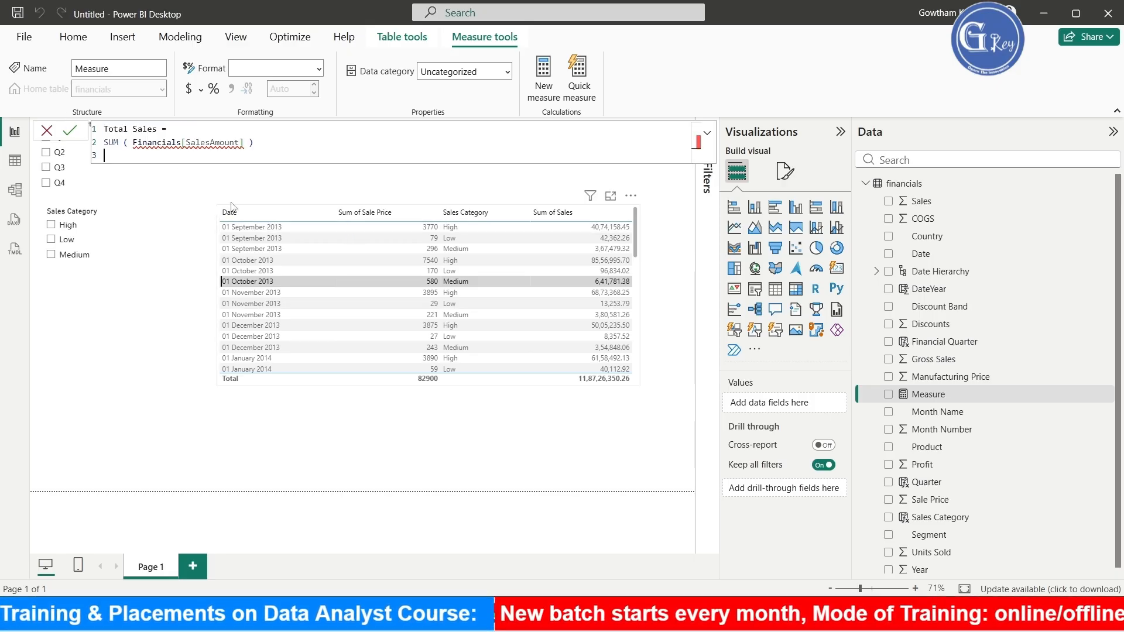
# Step: Change the summed column to financials[ Sales] and commit the Total Sales measure
pyautogui.doubleClick(237, 142)
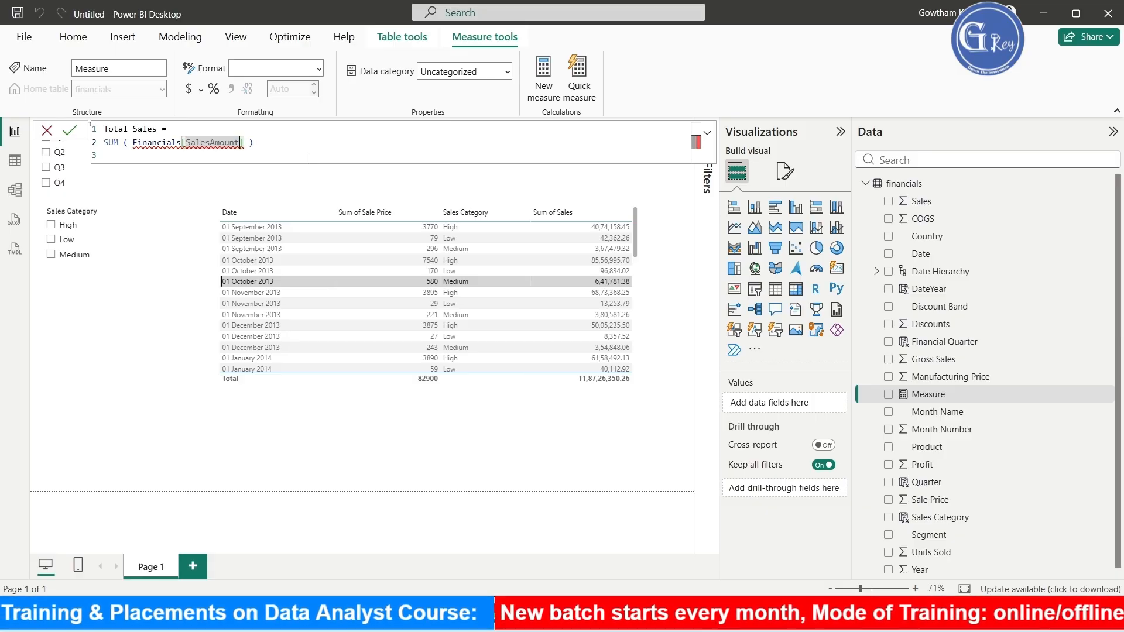
pyautogui.write('Sales')
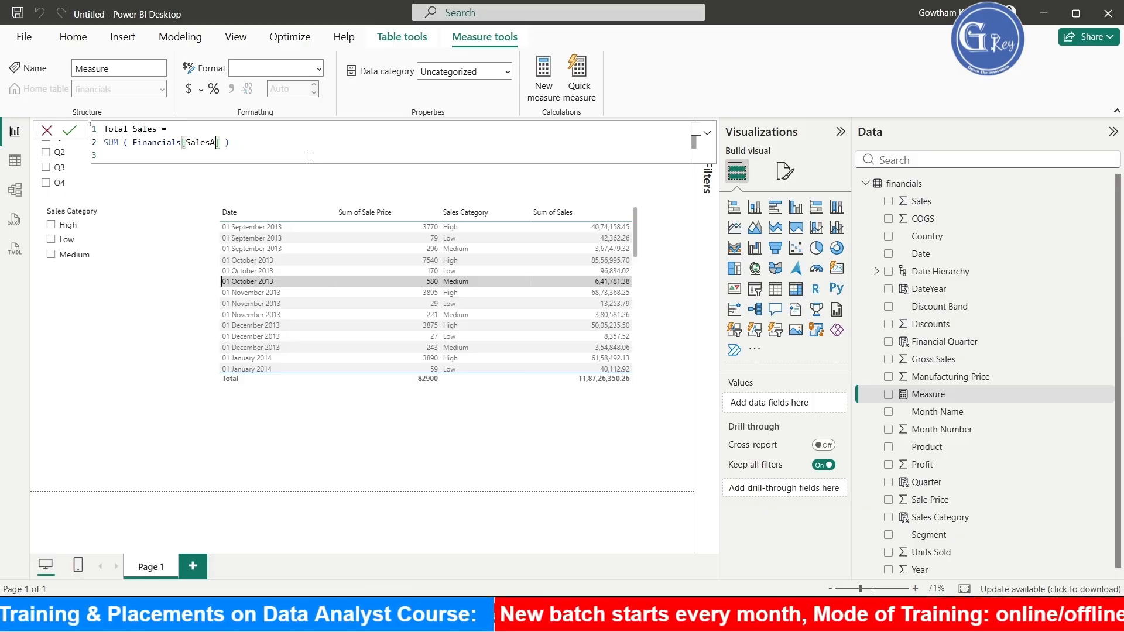
pyautogui.click(307, 163)
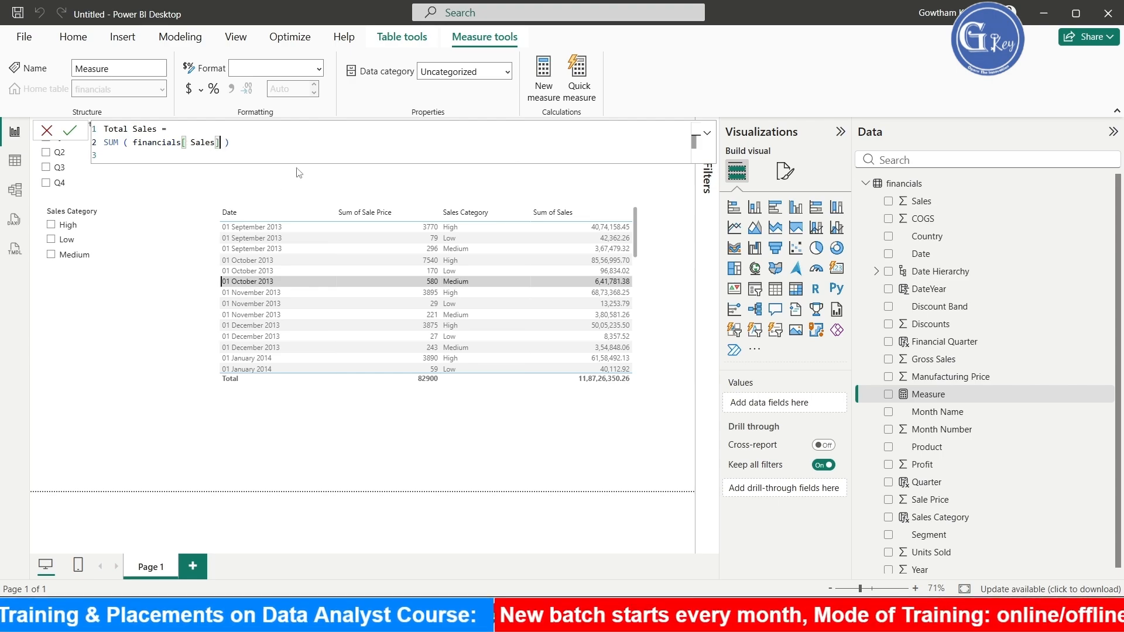
pyautogui.press('Return')
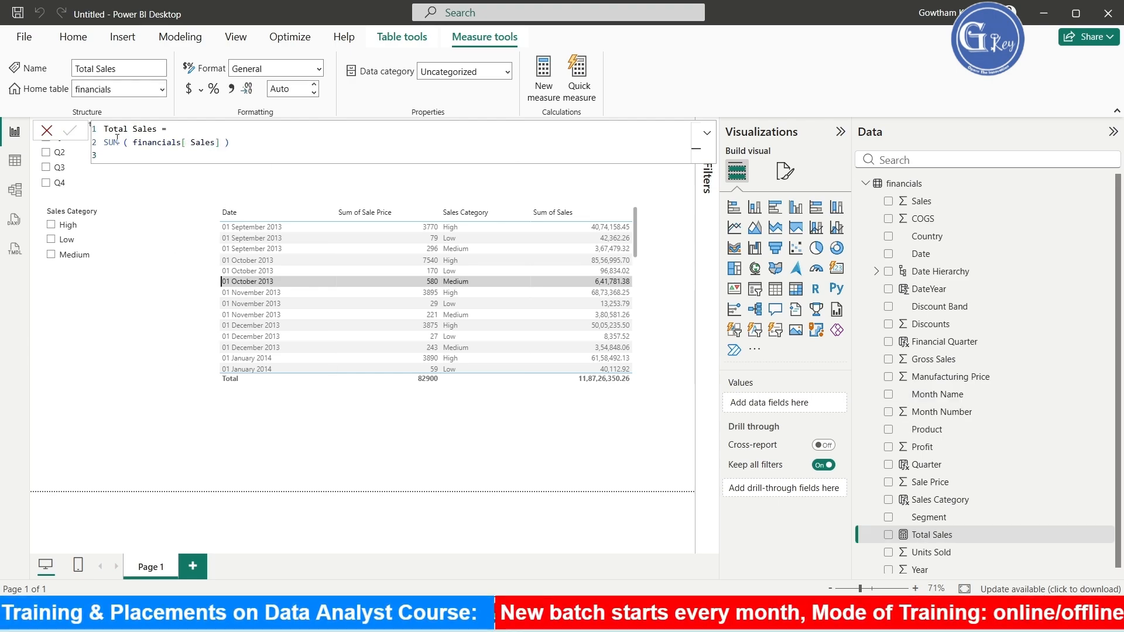
pyautogui.click(262, 463)
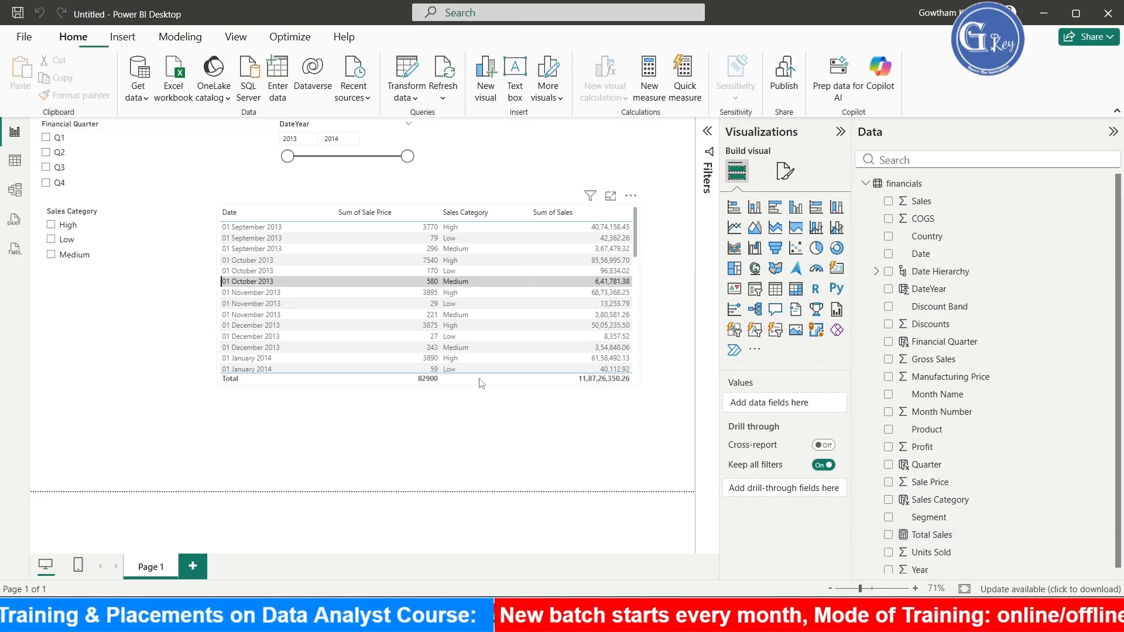
# Step: Start a new measure in the financials table and copy the complete Sales % of Total formula from the notes document
pyautogui.rightClick(910, 184)
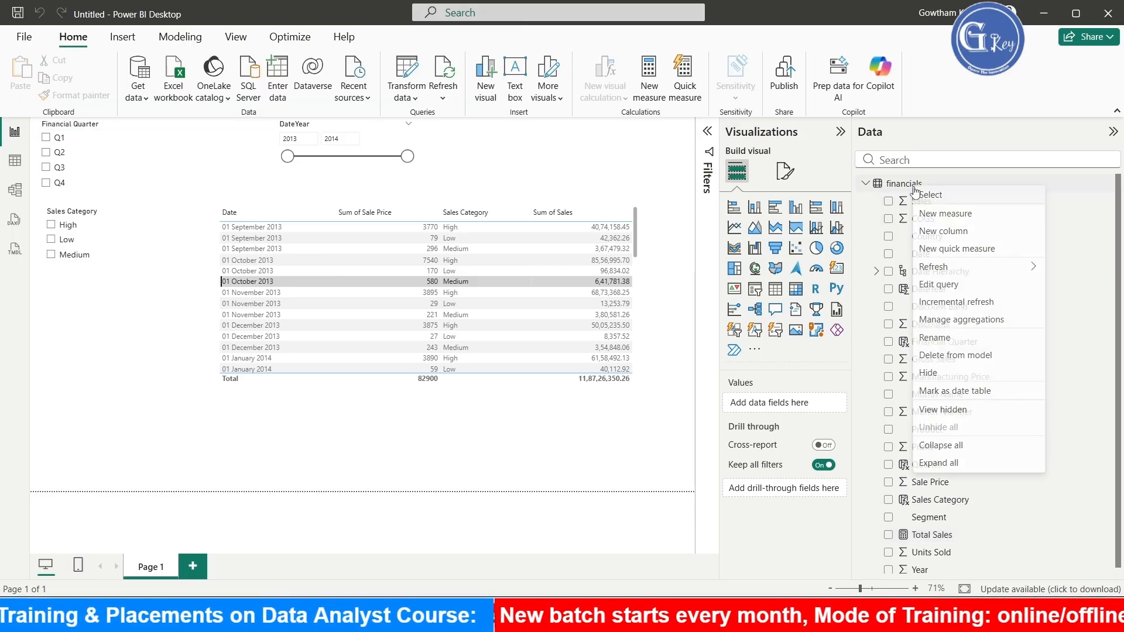
pyautogui.click(962, 216)
pyautogui.hotkey('alt', 'Tab')
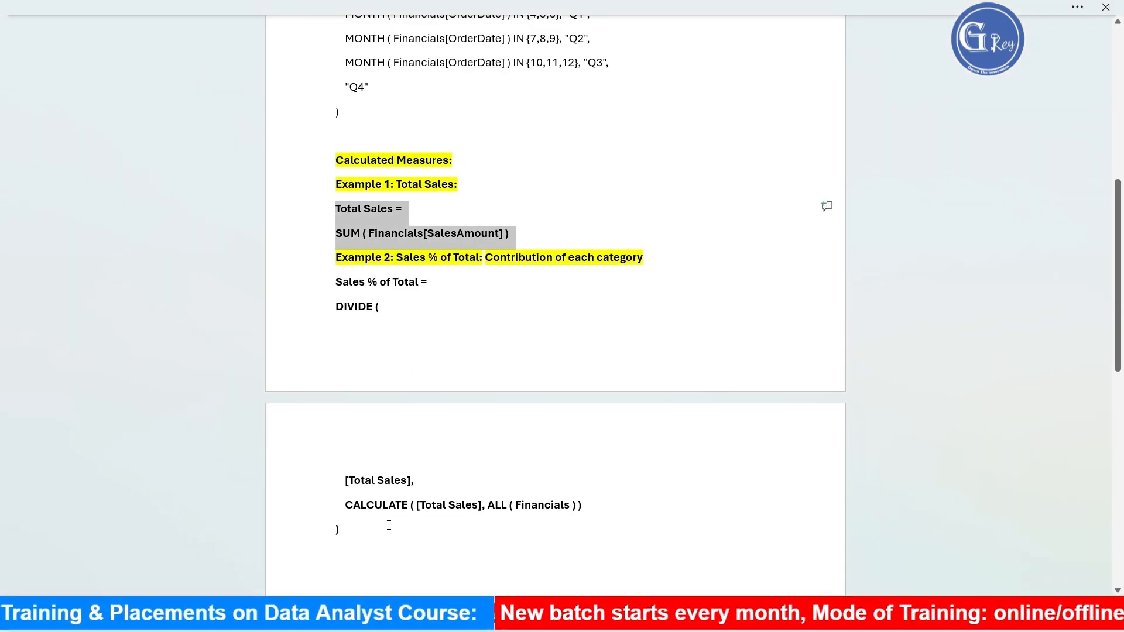
pyautogui.moveTo(389, 525); pyautogui.dragTo(316, 285)
pyautogui.hotkey('ctrl', 'c')
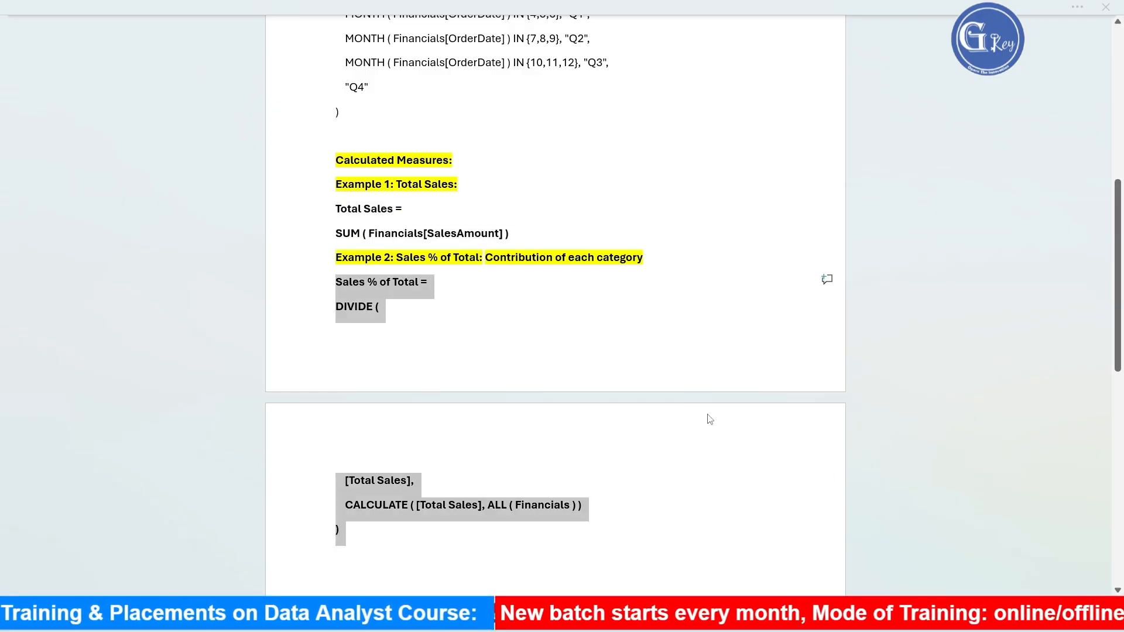
# Step: Replace the new measure's default text in Power BI Desktop with the copied Sales % of Total formula and commit it
pyautogui.hotkey('alt', 'Tab')
pyautogui.hotkey('ctrl', 'v')
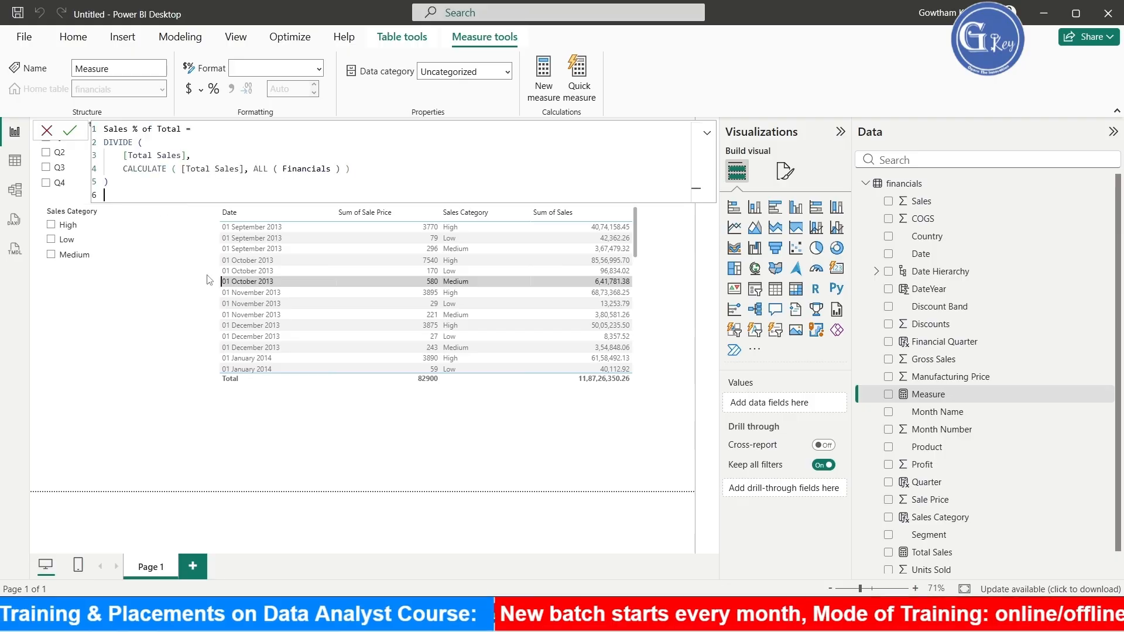
pyautogui.press('Return')
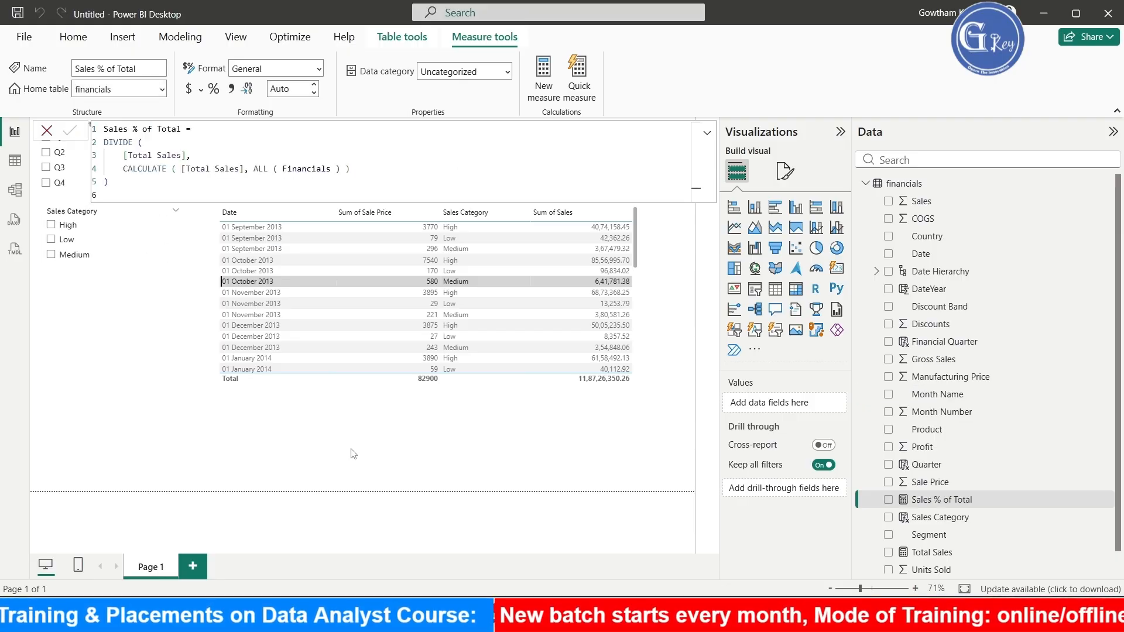
pyautogui.hotkey('ctrl', 'a')
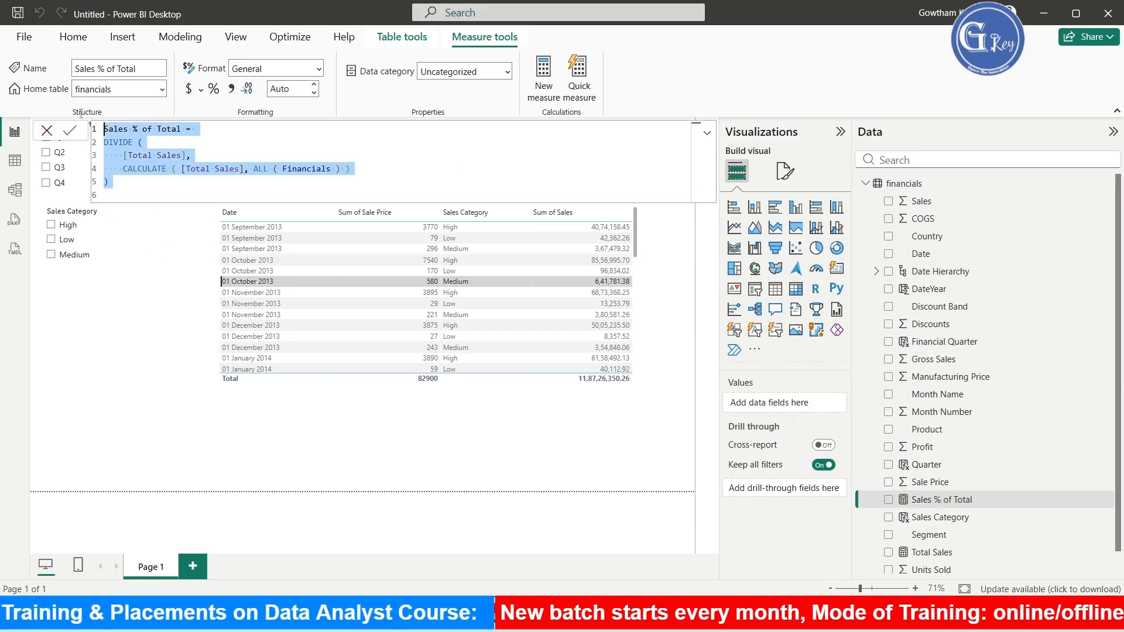
pyautogui.click(393, 476)
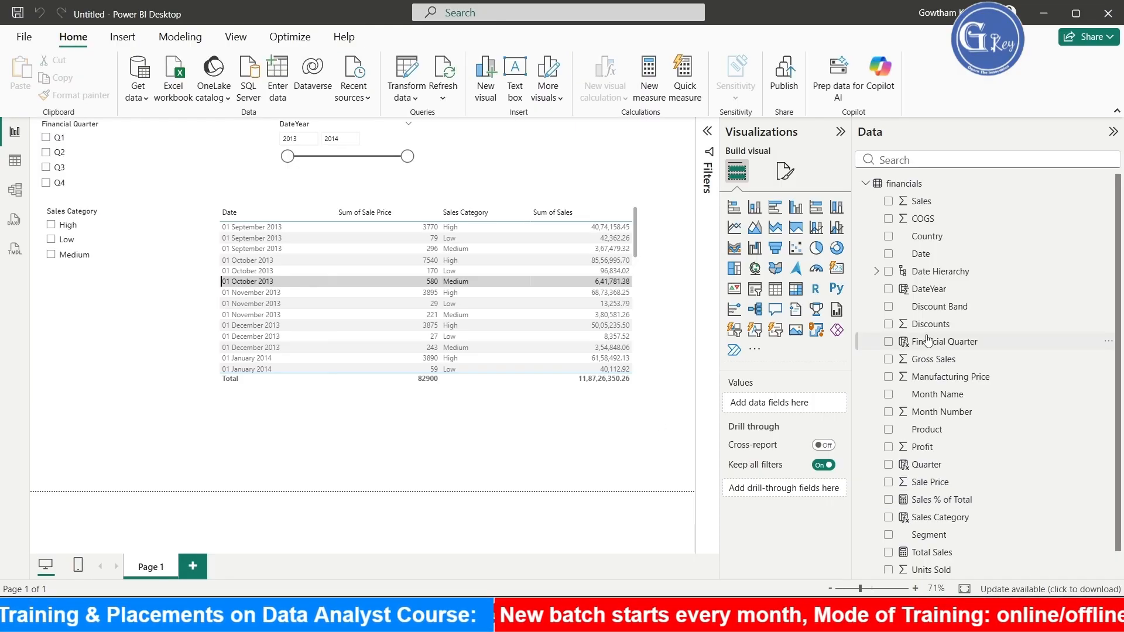
# Step: Review the calculated column and calculated measure examples in the notes document, including the Total Sales formula, and return to Power BI Desktop
pyautogui.hotkey('alt', 'Tab')
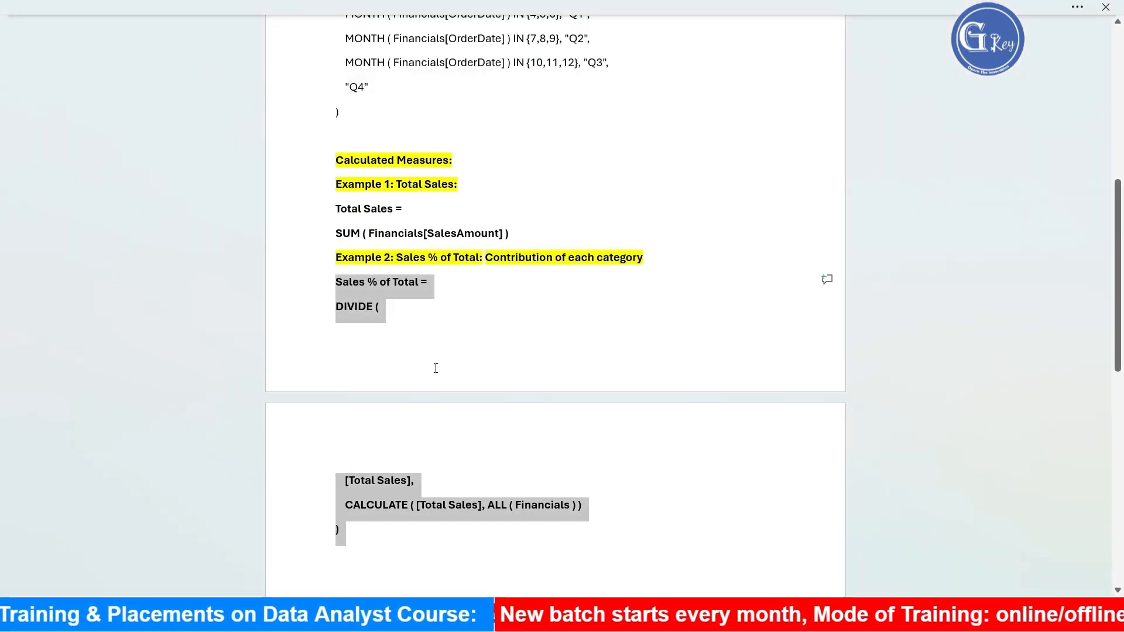
pyautogui.scroll(2, 627, 417)
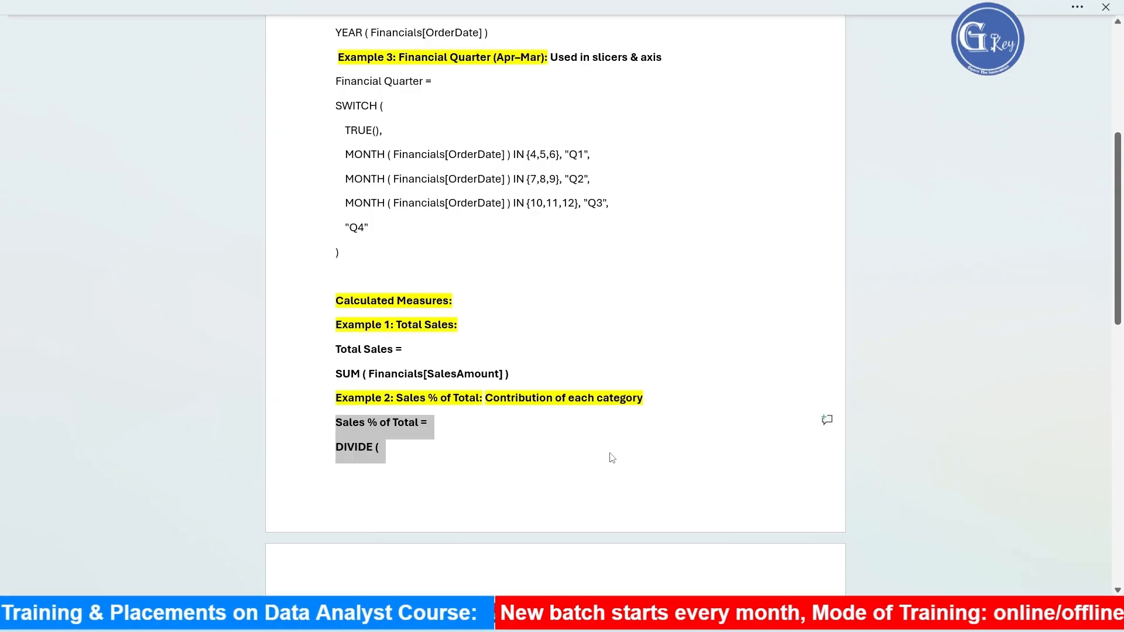
pyautogui.scroll(2, 649, 468)
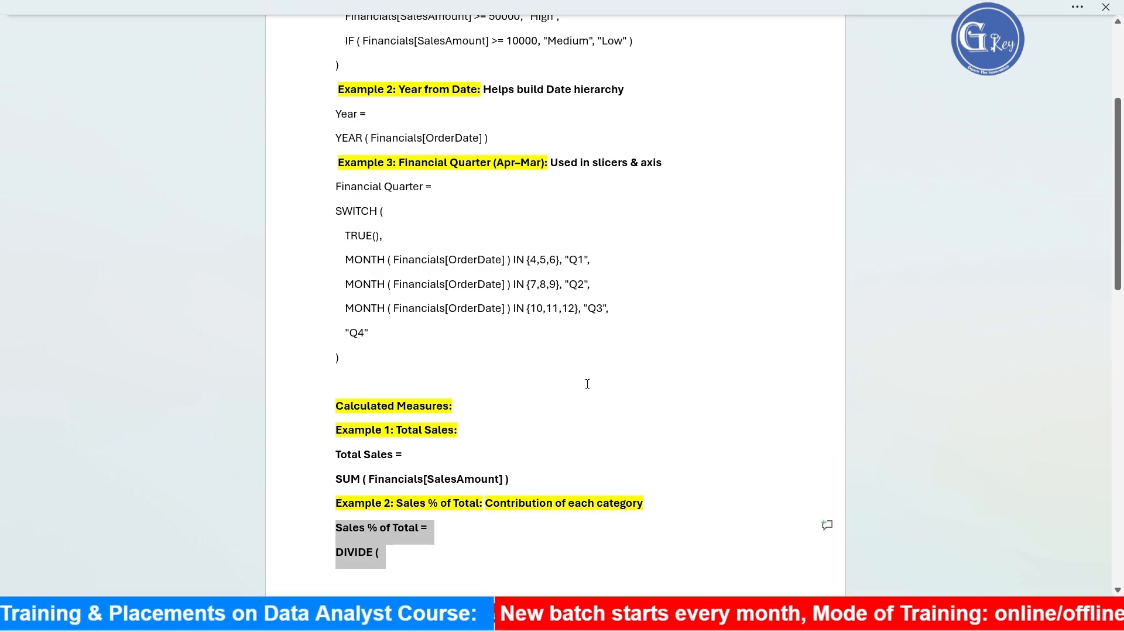
pyautogui.click(472, 416)
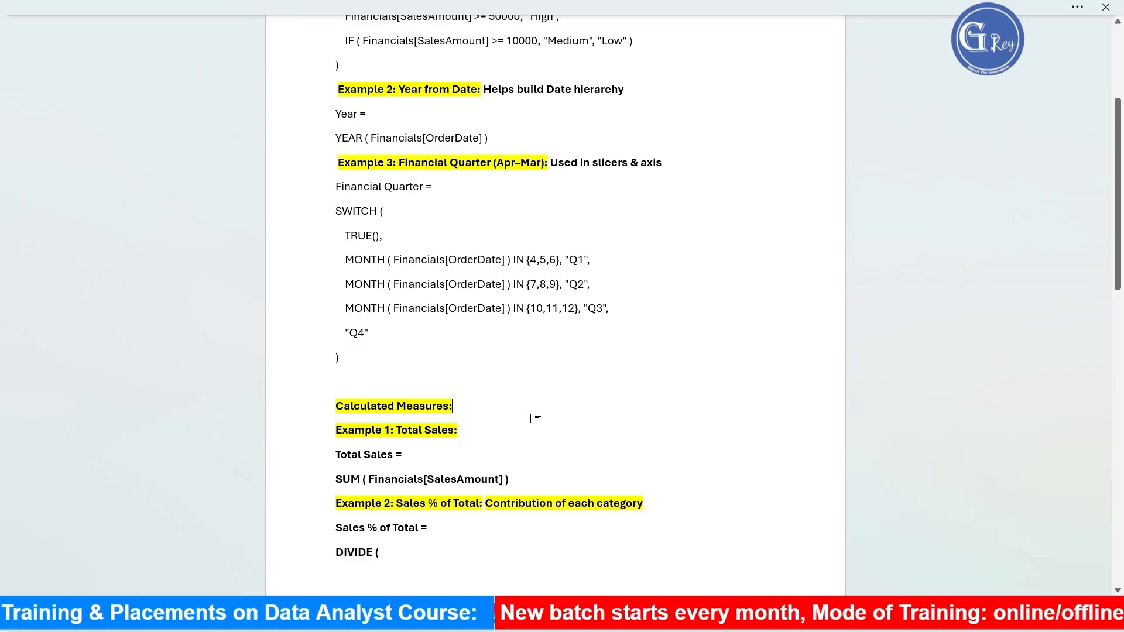
pyautogui.scroll(-2, 388, 369)
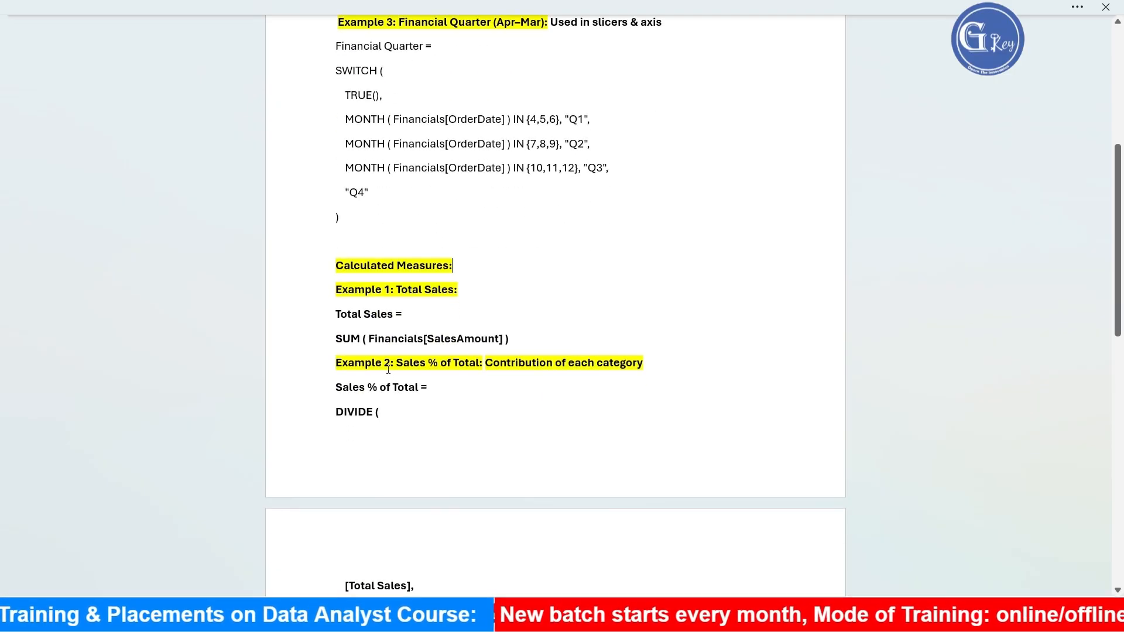
pyautogui.doubleClick(348, 339)
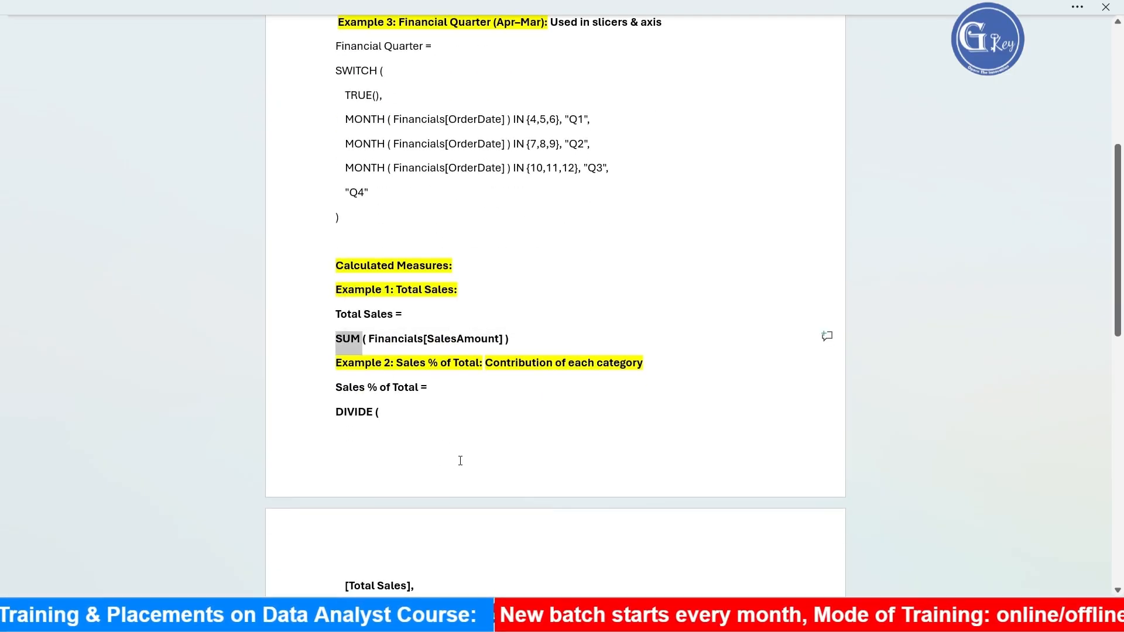
pyautogui.moveTo(536, 341); pyautogui.dragTo(336, 312)
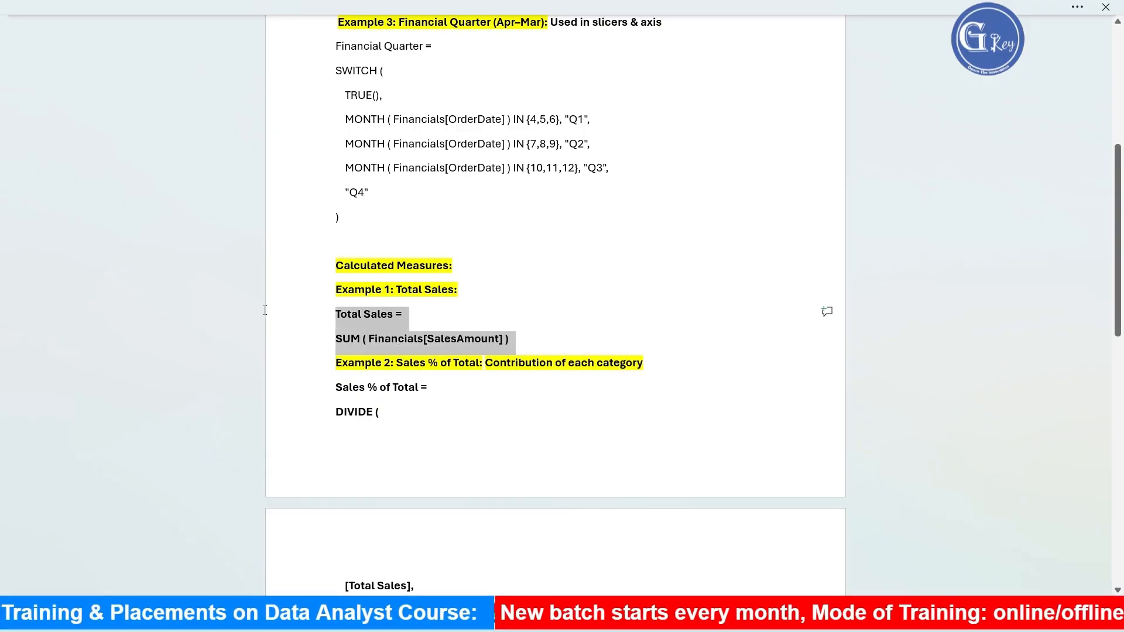
pyautogui.click(483, 440)
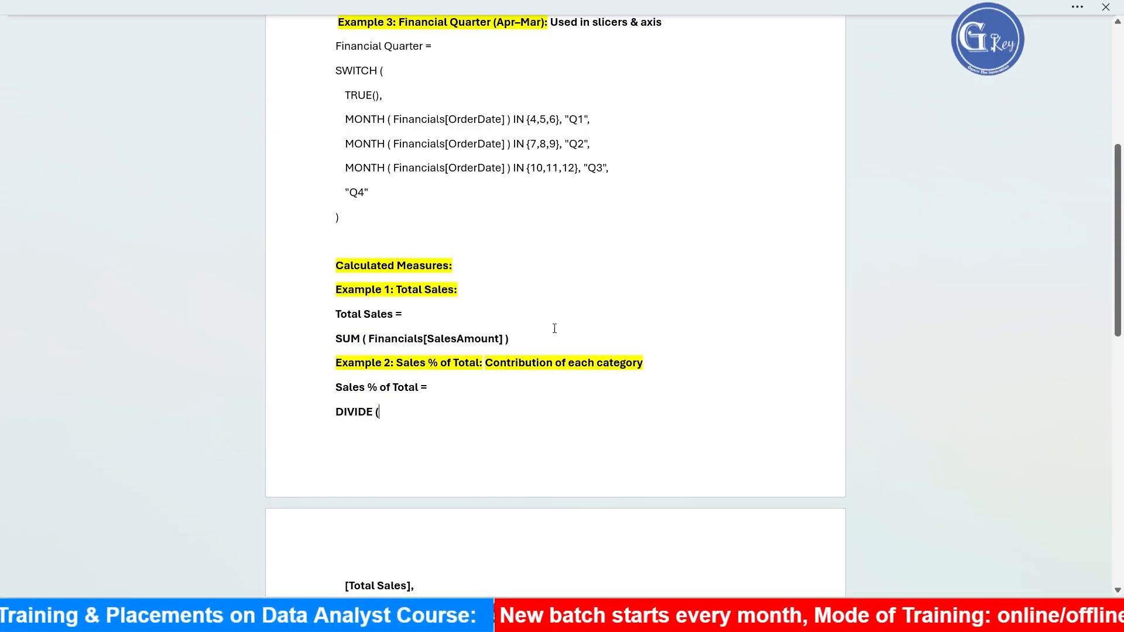
pyautogui.scroll(5, 579, 436)
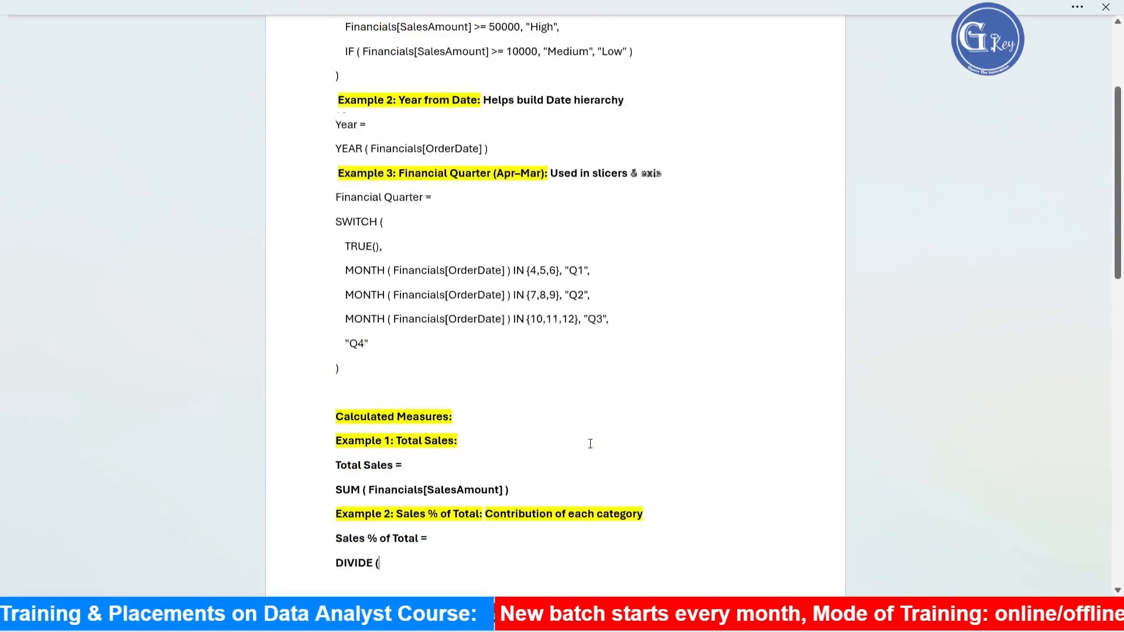
pyautogui.hotkey('alt', 'Tab')
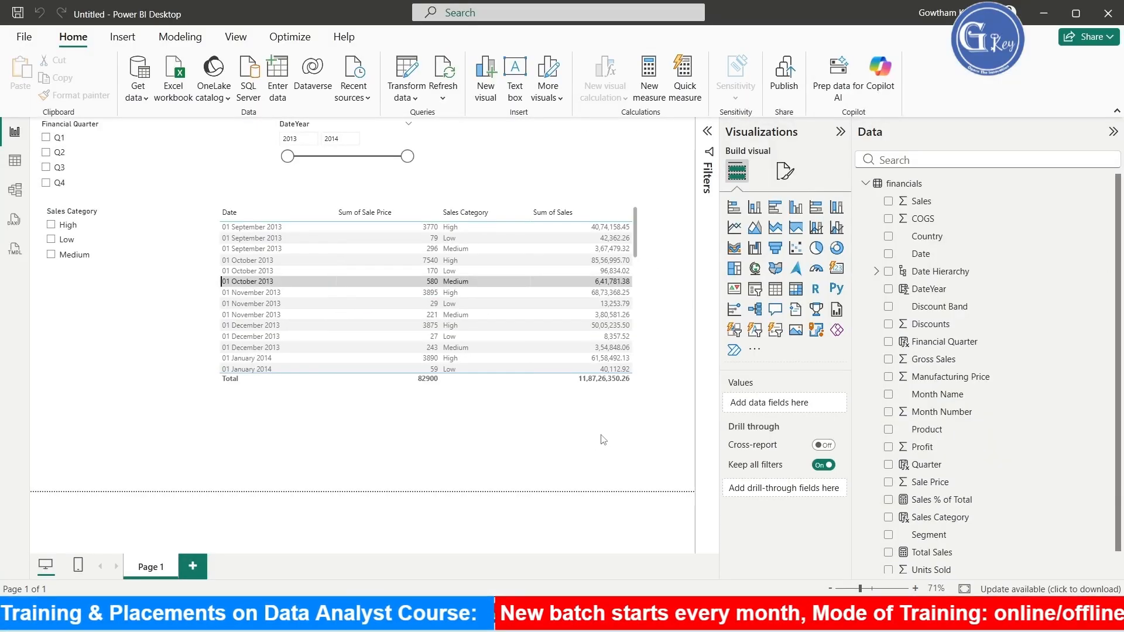